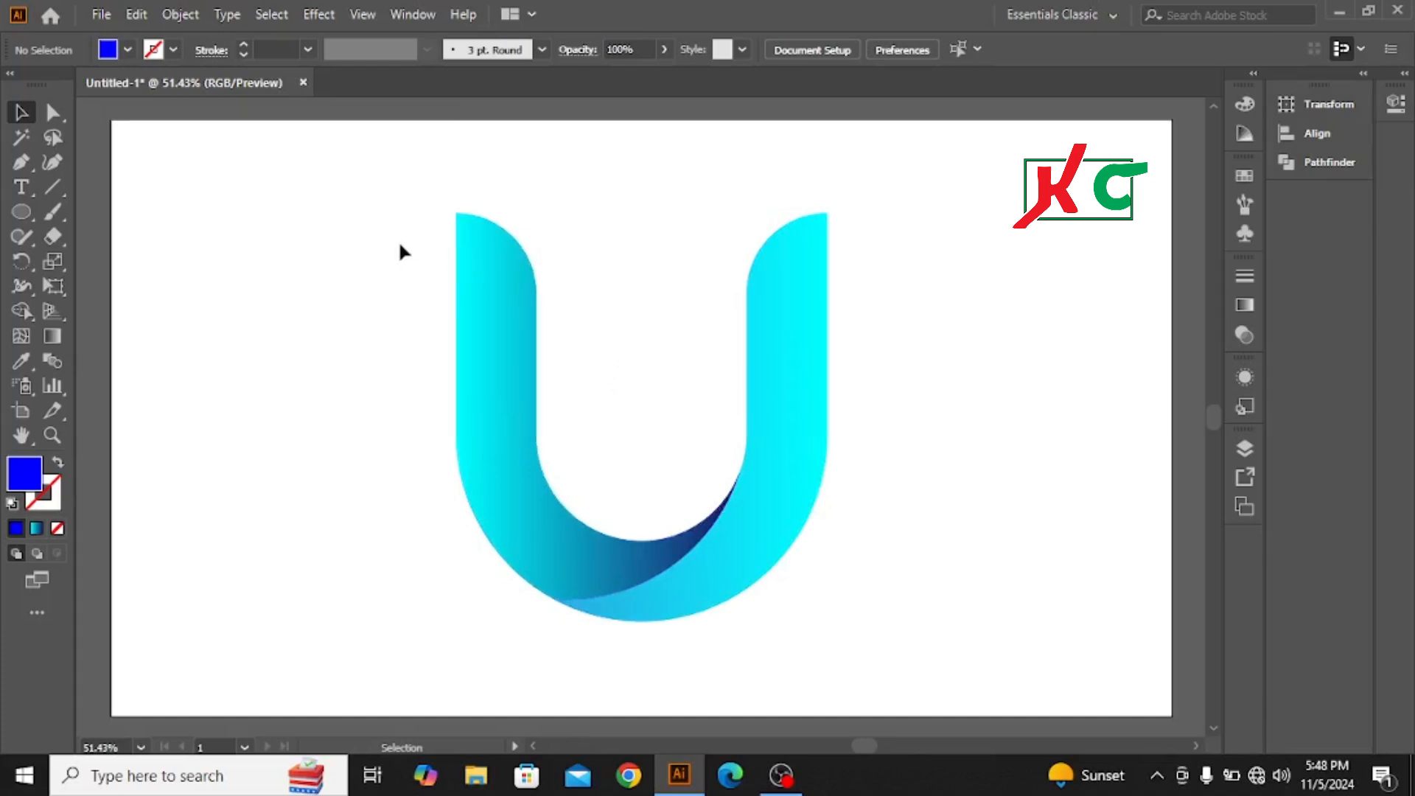
# Step: Scale the finished blue U logo down and place it in the artboard's upper-left corner as a reference
pyautogui.moveTo(389, 221); pyautogui.dragTo(907, 566)
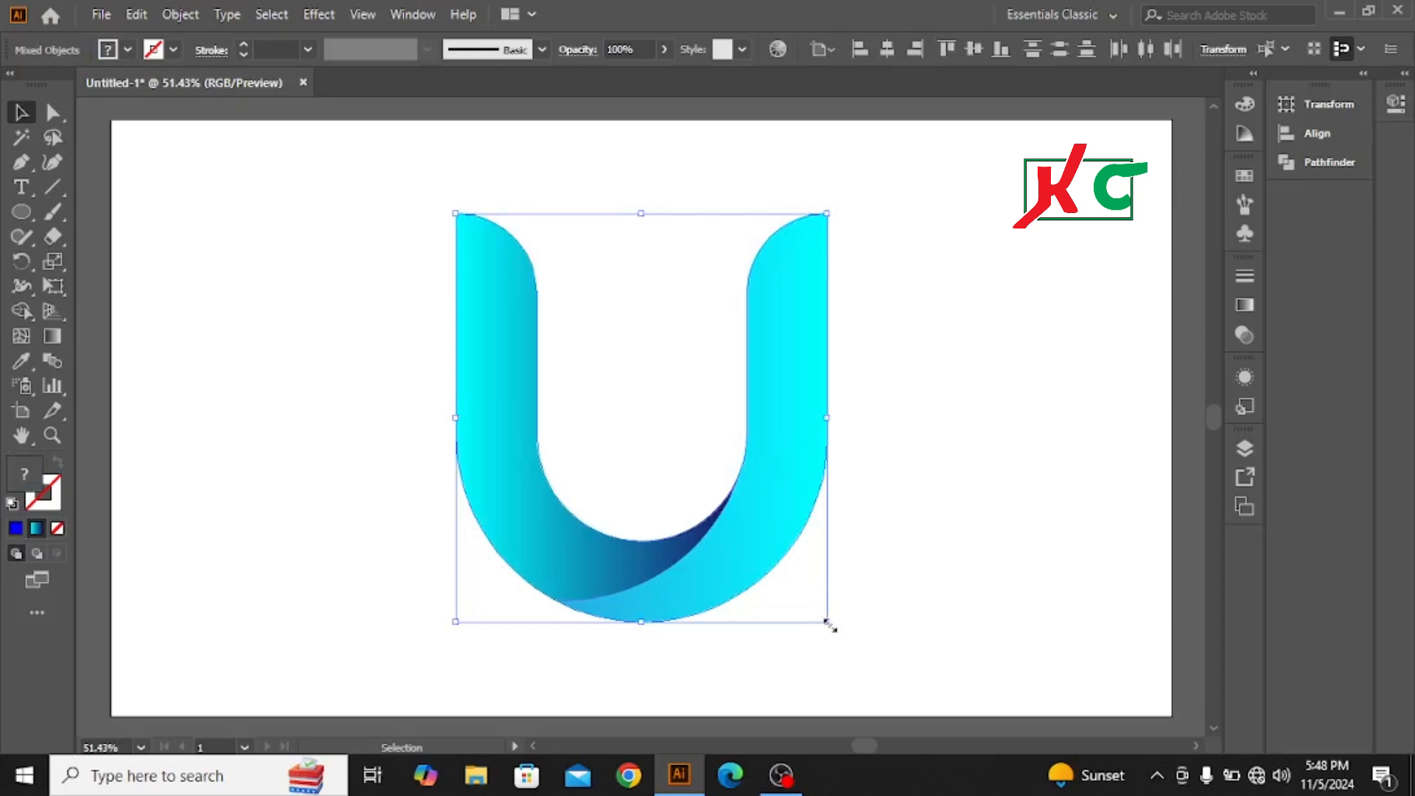
pyautogui.moveTo(829, 625); pyautogui.dragTo(712, 521)
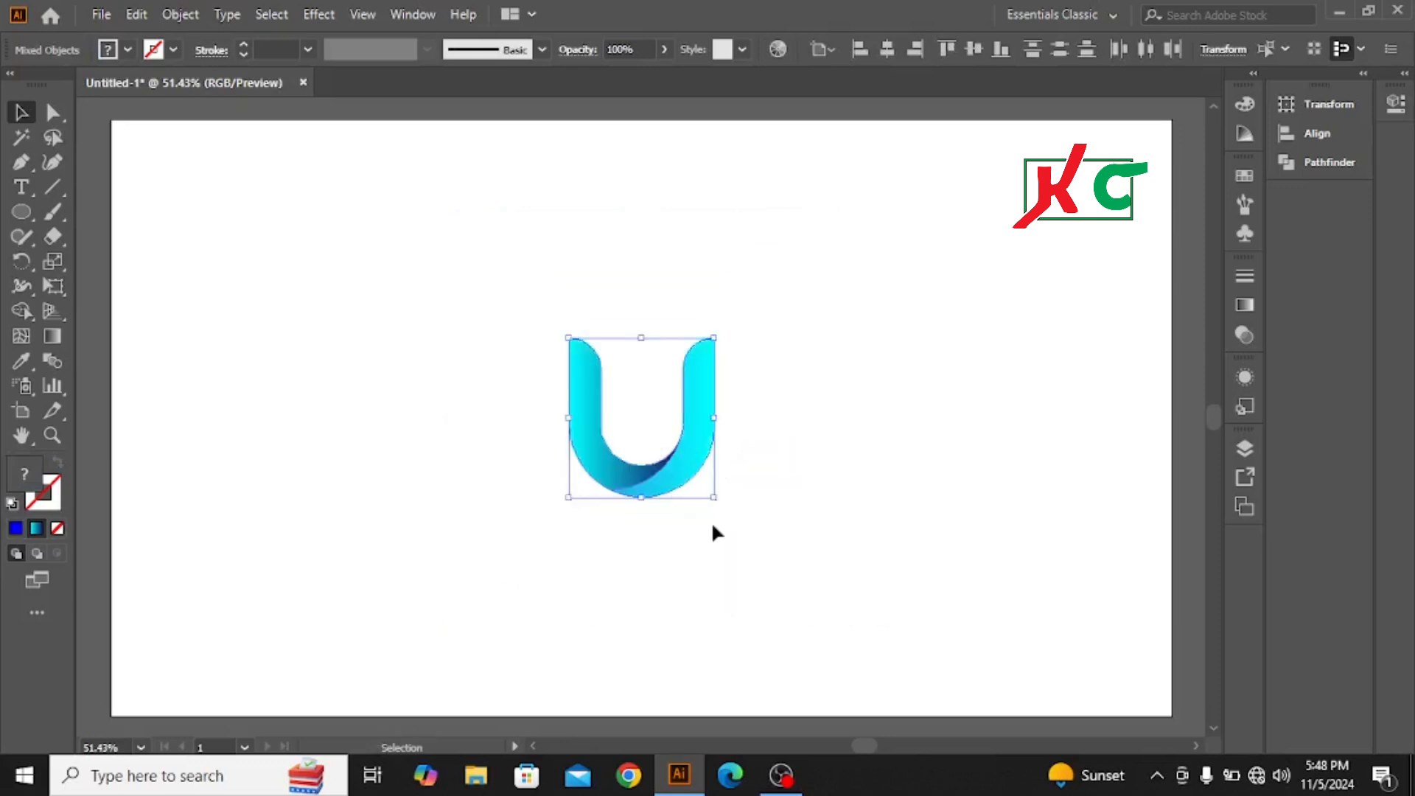
pyautogui.moveTo(699, 447); pyautogui.dragTo(246, 239)
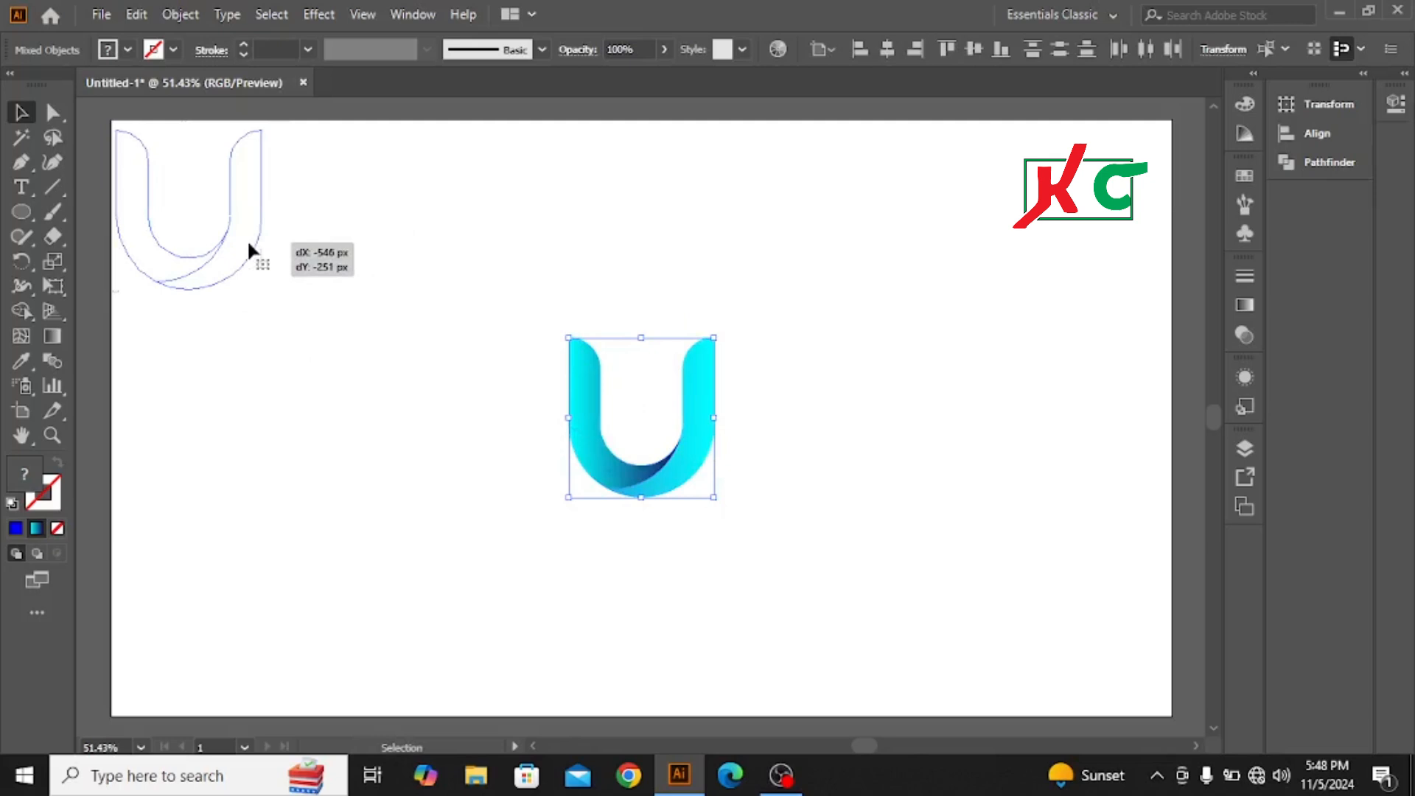
pyautogui.click(342, 378)
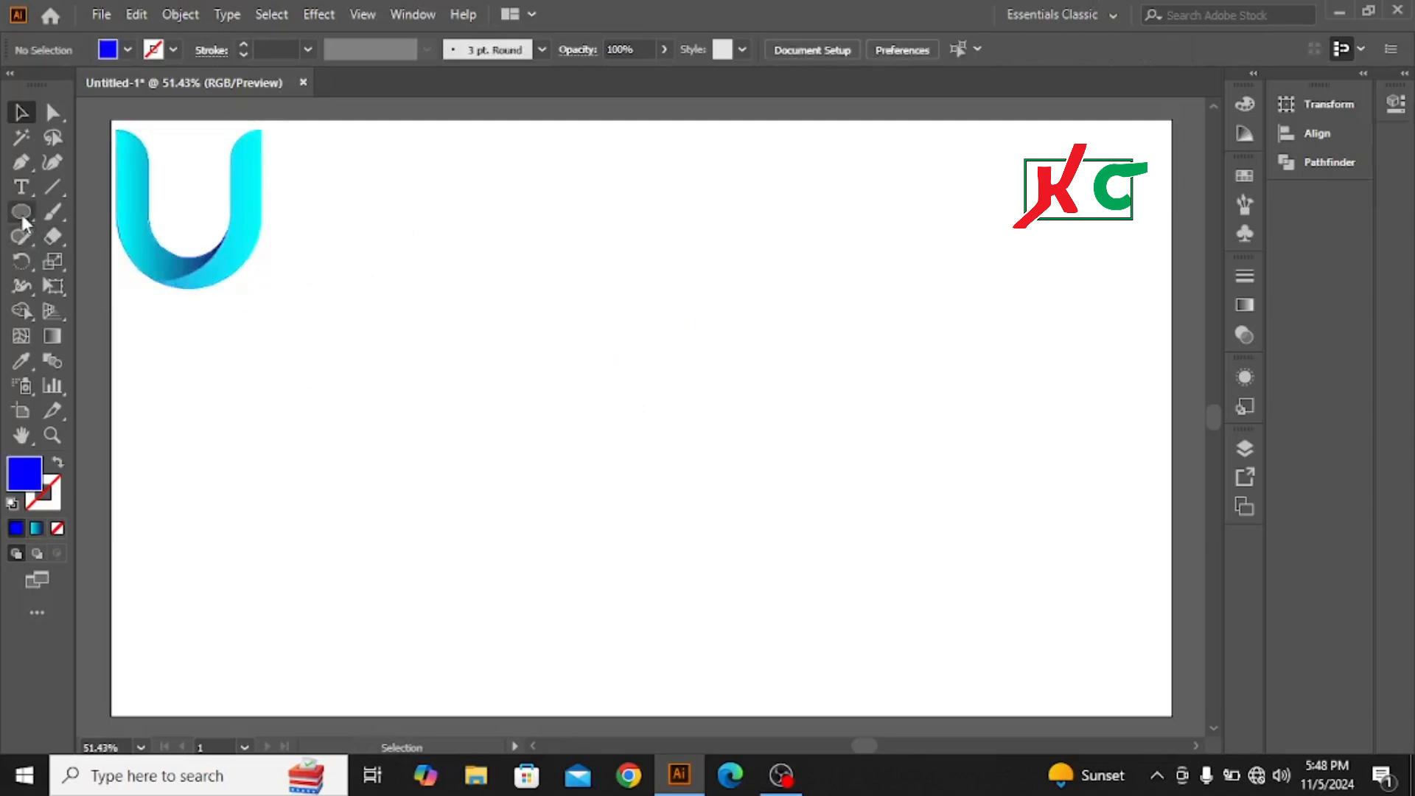
# Step: Draw a tall rectangle in the lower middle of the artboard with no fill and a black stroke
pyautogui.moveTo(22, 215); pyautogui.dragTo(134, 212)
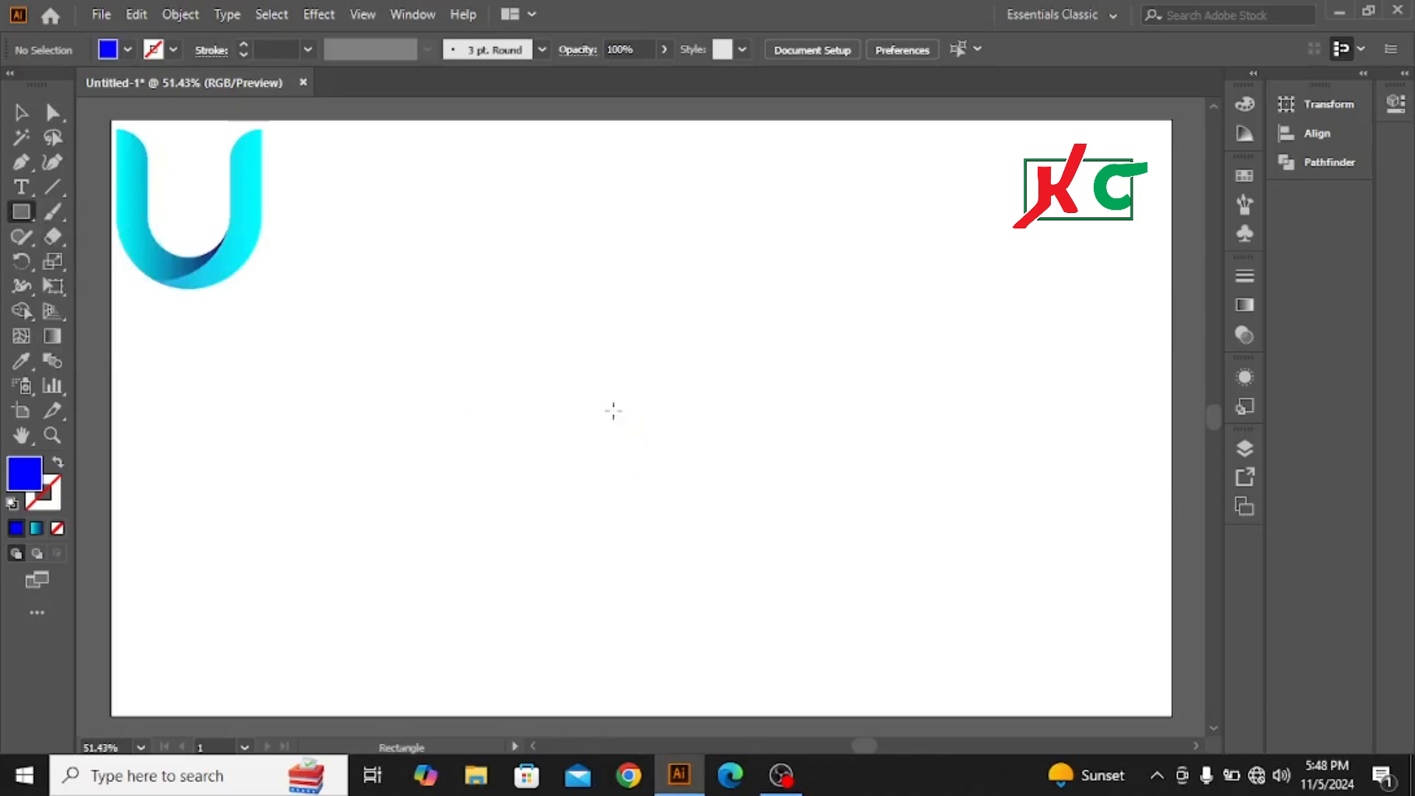
pyautogui.moveTo(519, 334); pyautogui.dragTo(733, 646)
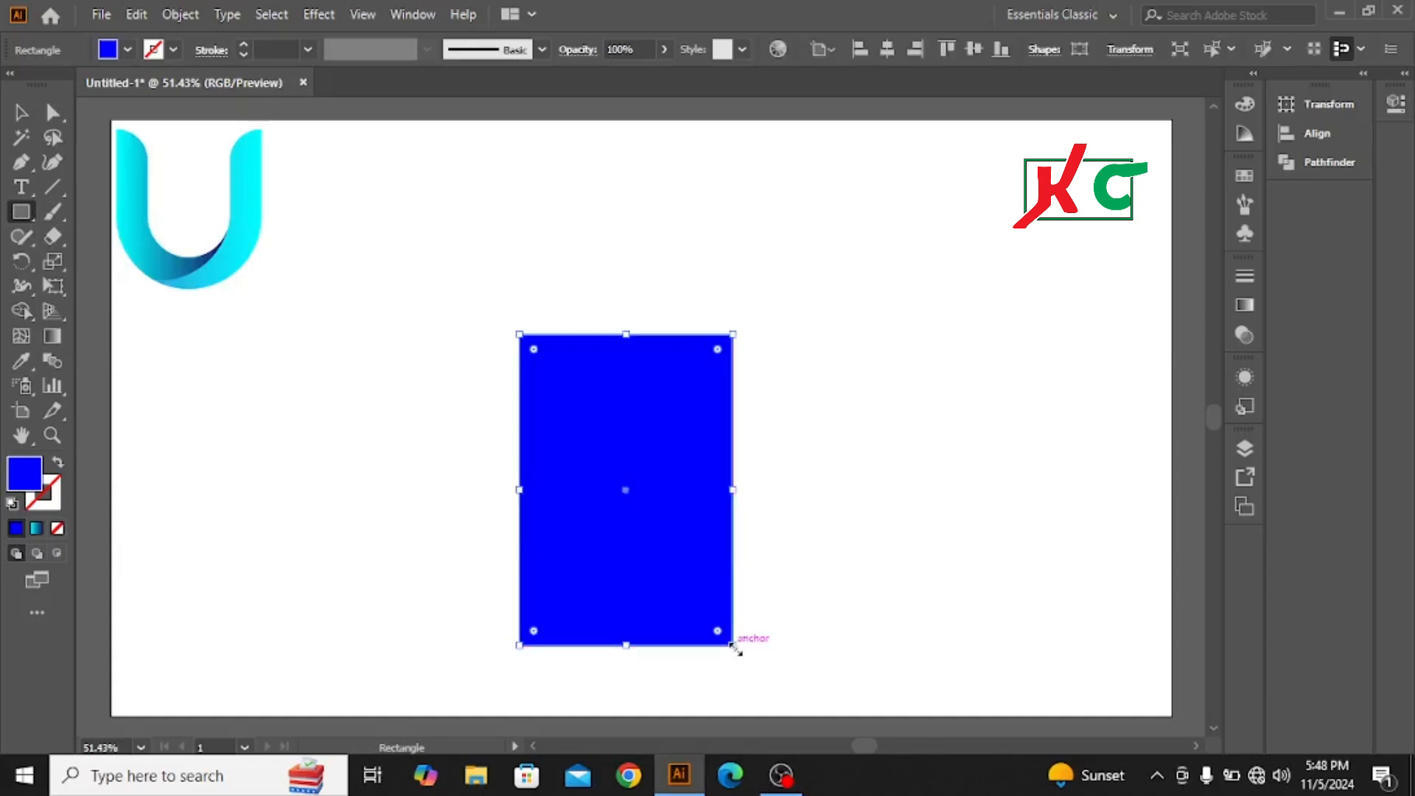
pyautogui.click(129, 50)
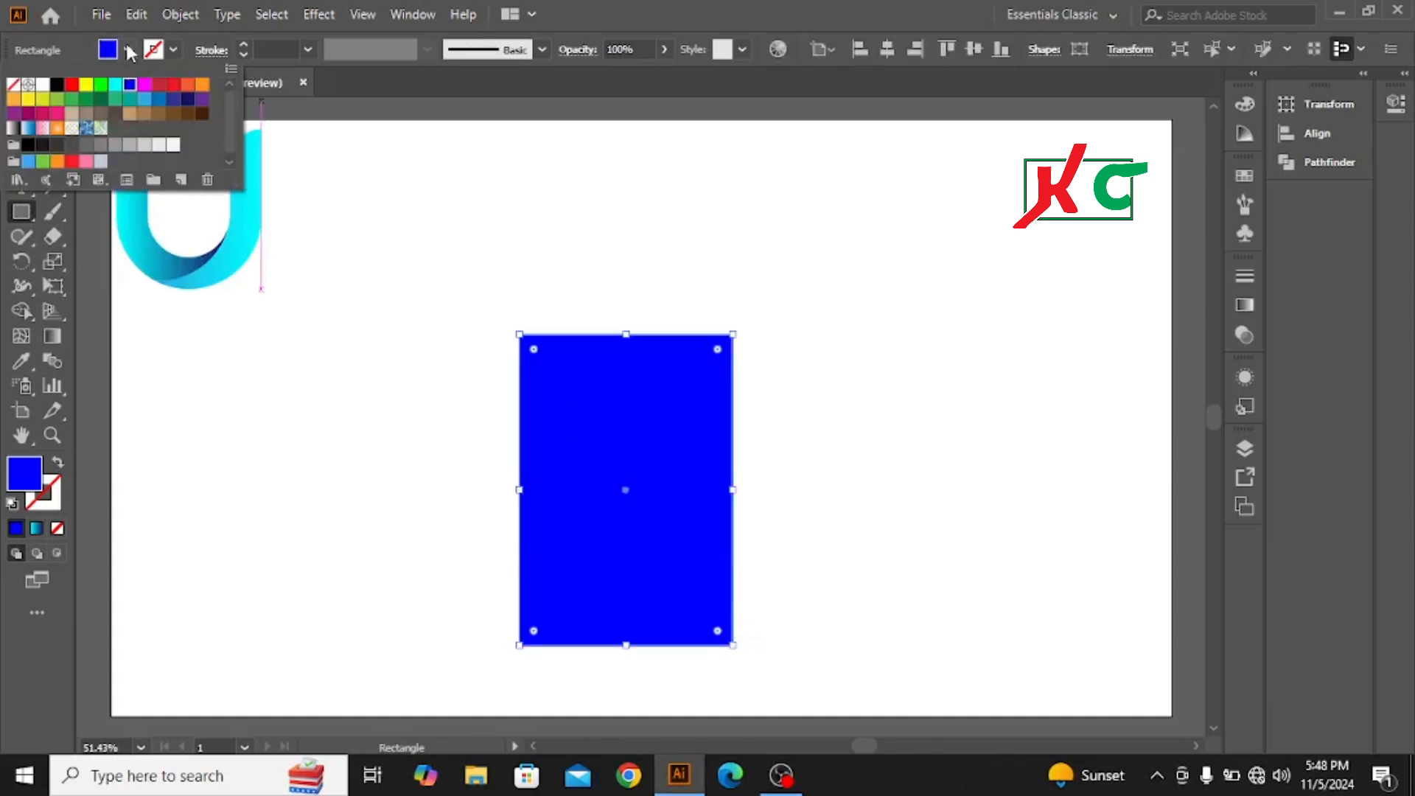
pyautogui.click(14, 87)
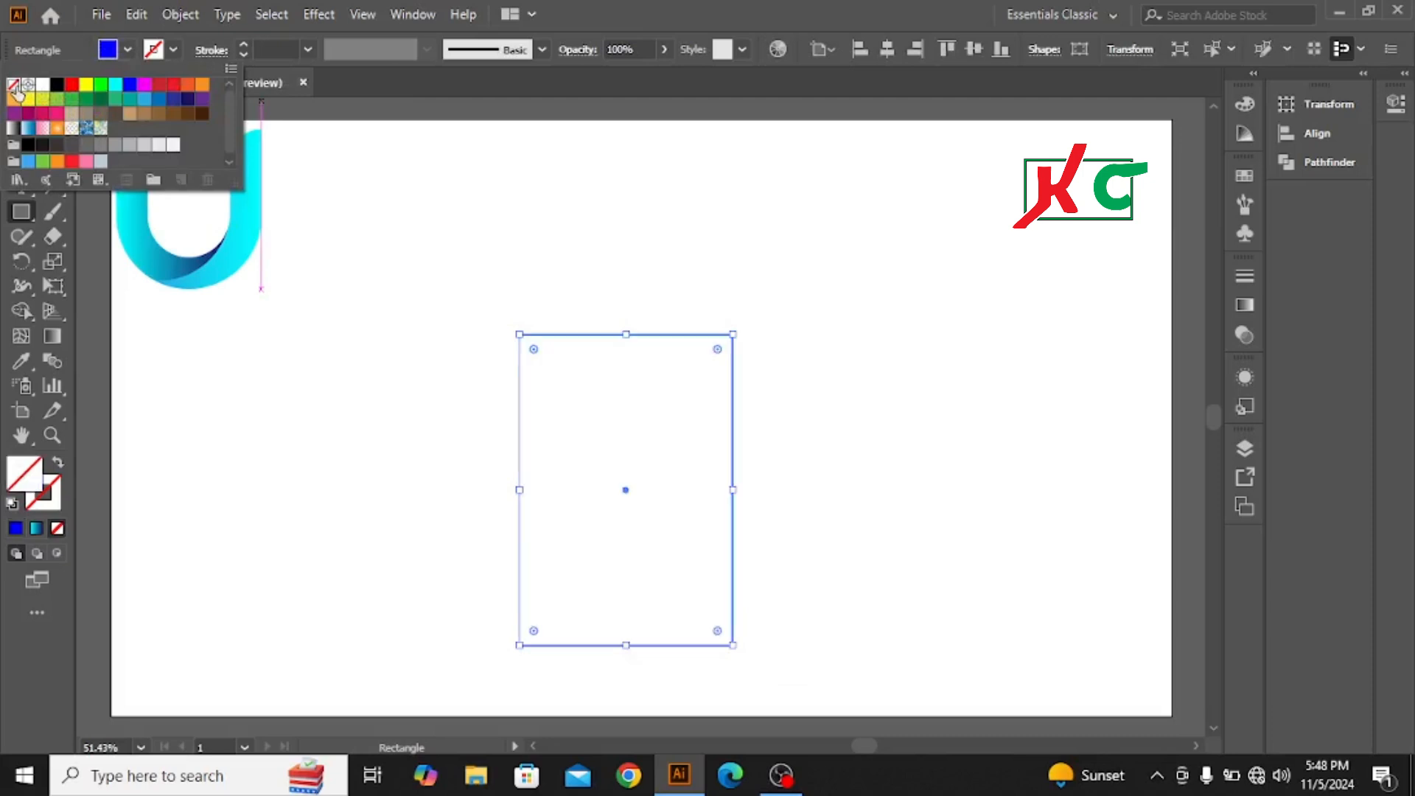
pyautogui.click(172, 50)
pyautogui.click(172, 50)
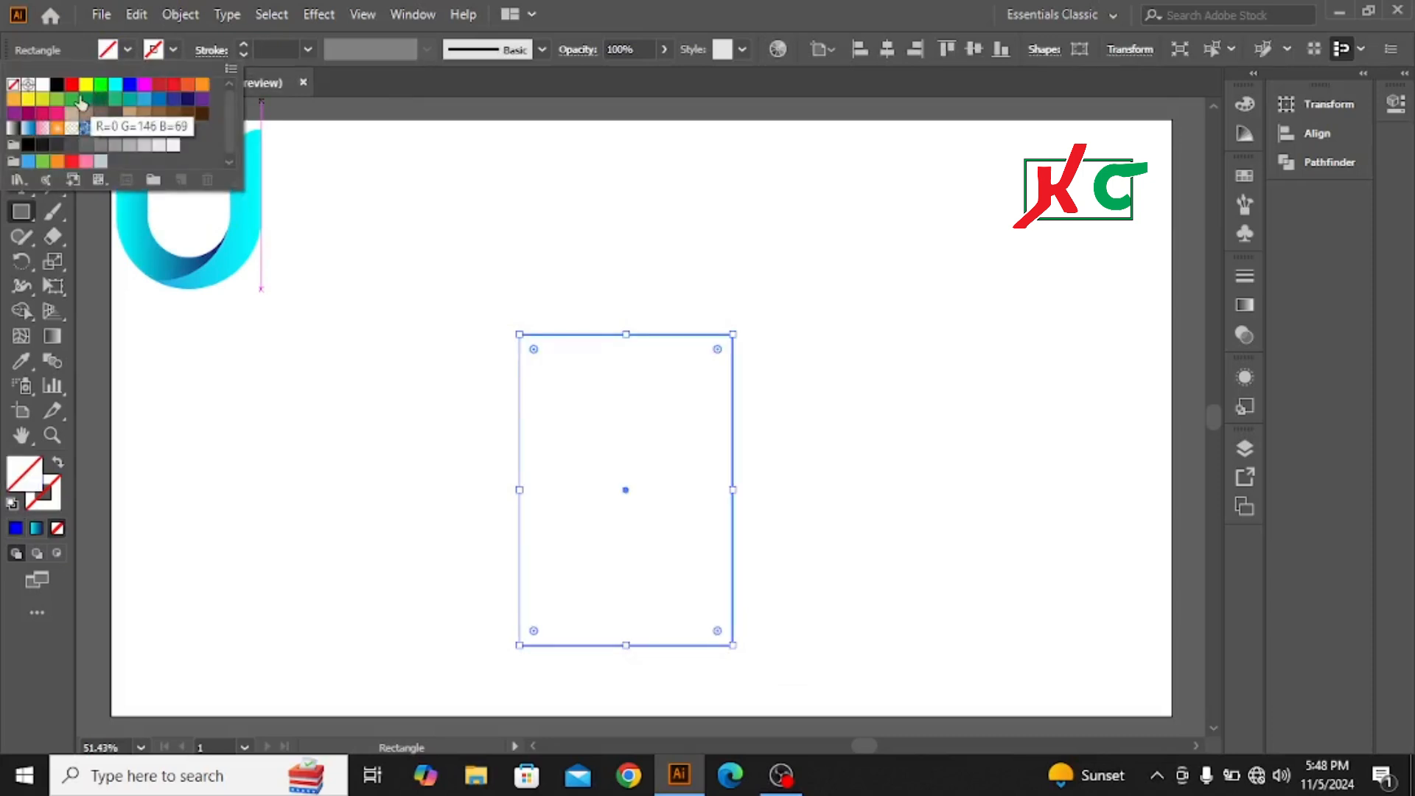
pyautogui.click(57, 84)
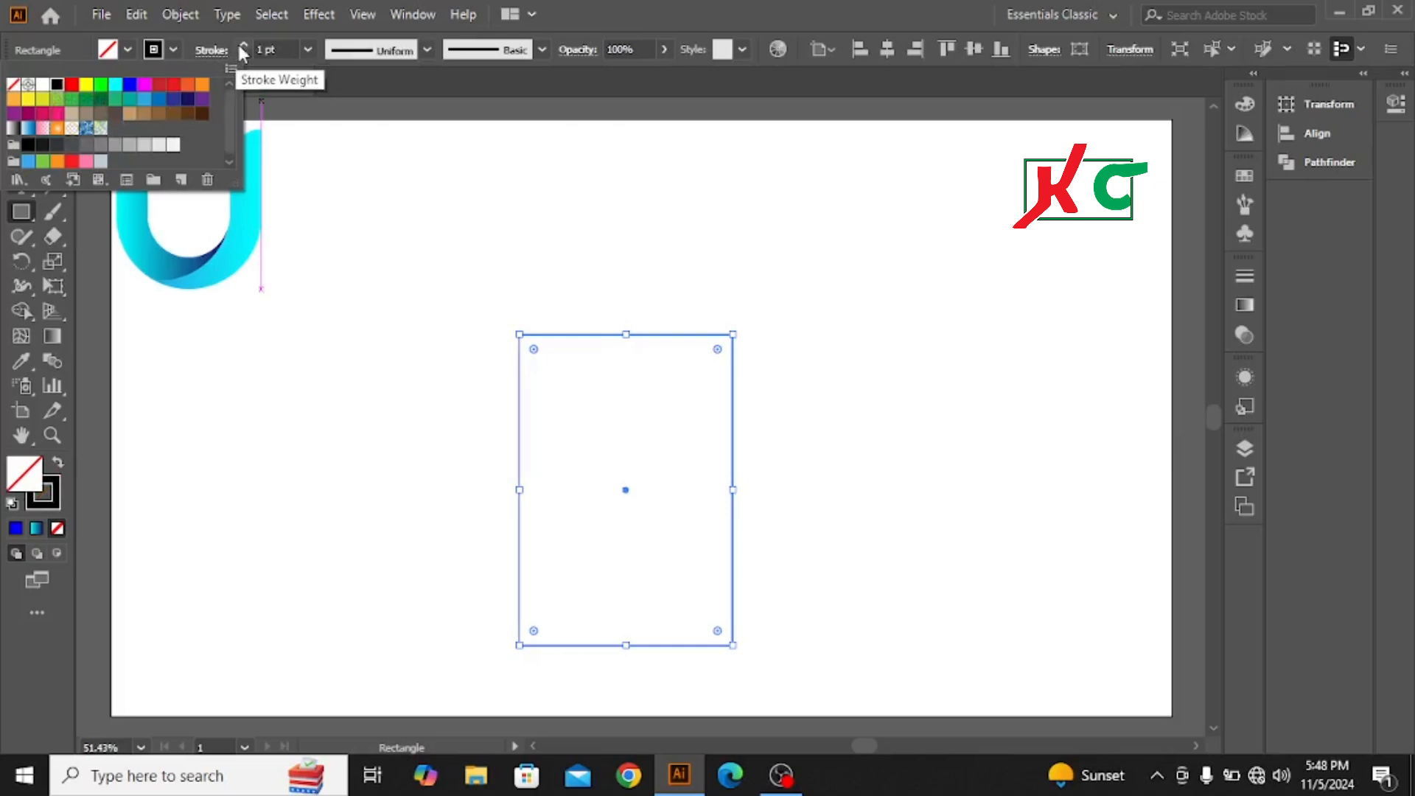
# Step: Set the rectangle's stroke weight to 63 pt and deselect it
pyautogui.click(244, 47)
pyautogui.click(244, 46)
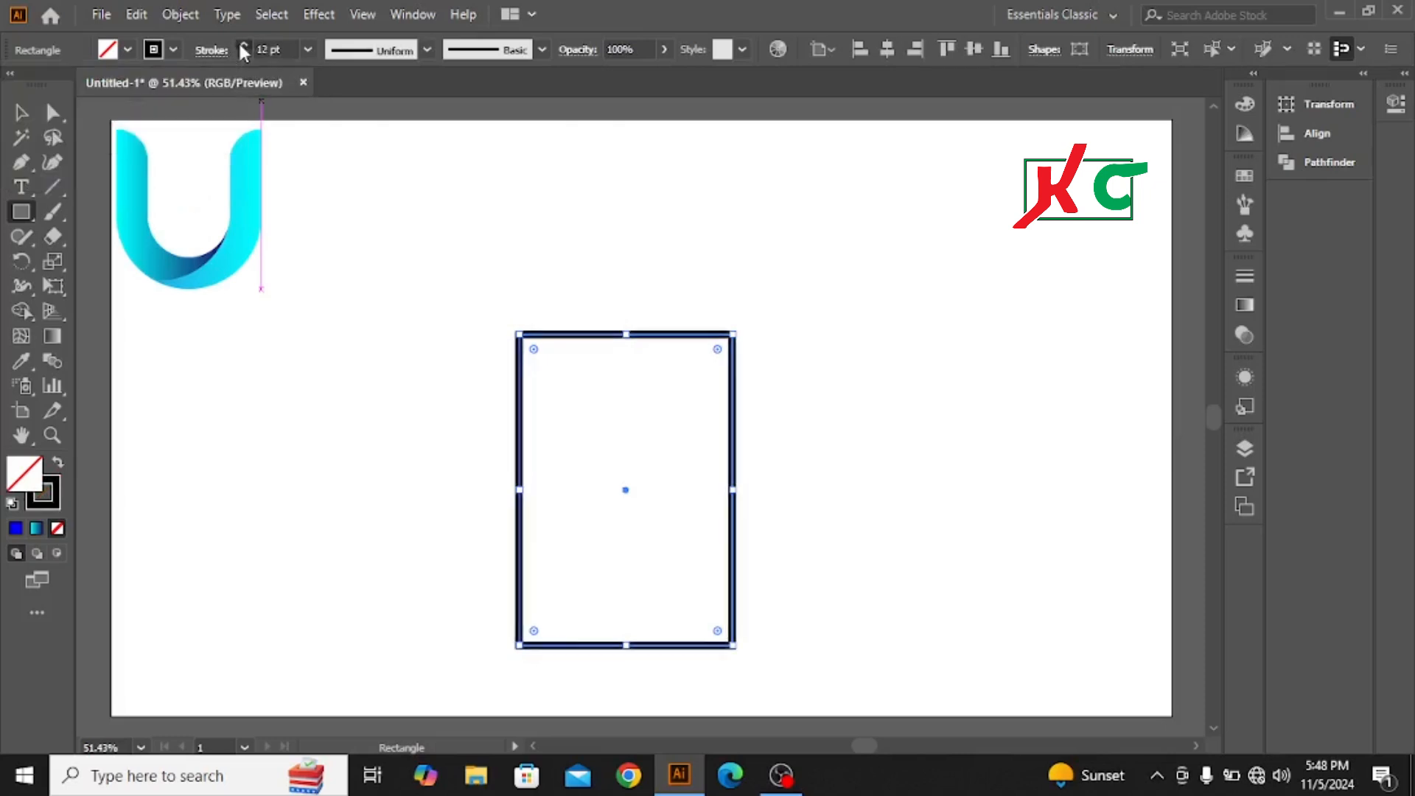
pyautogui.click(244, 47)
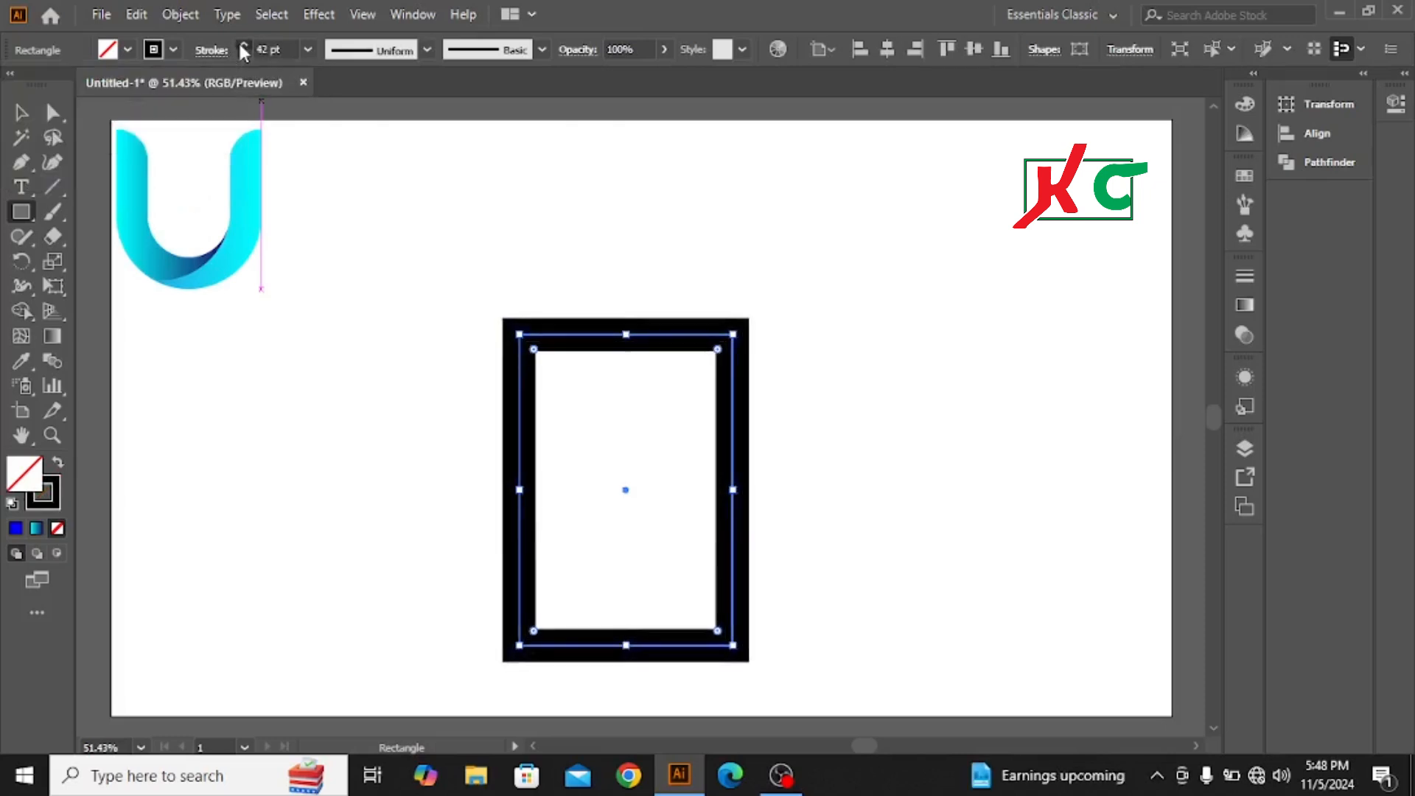
pyautogui.click(243, 46)
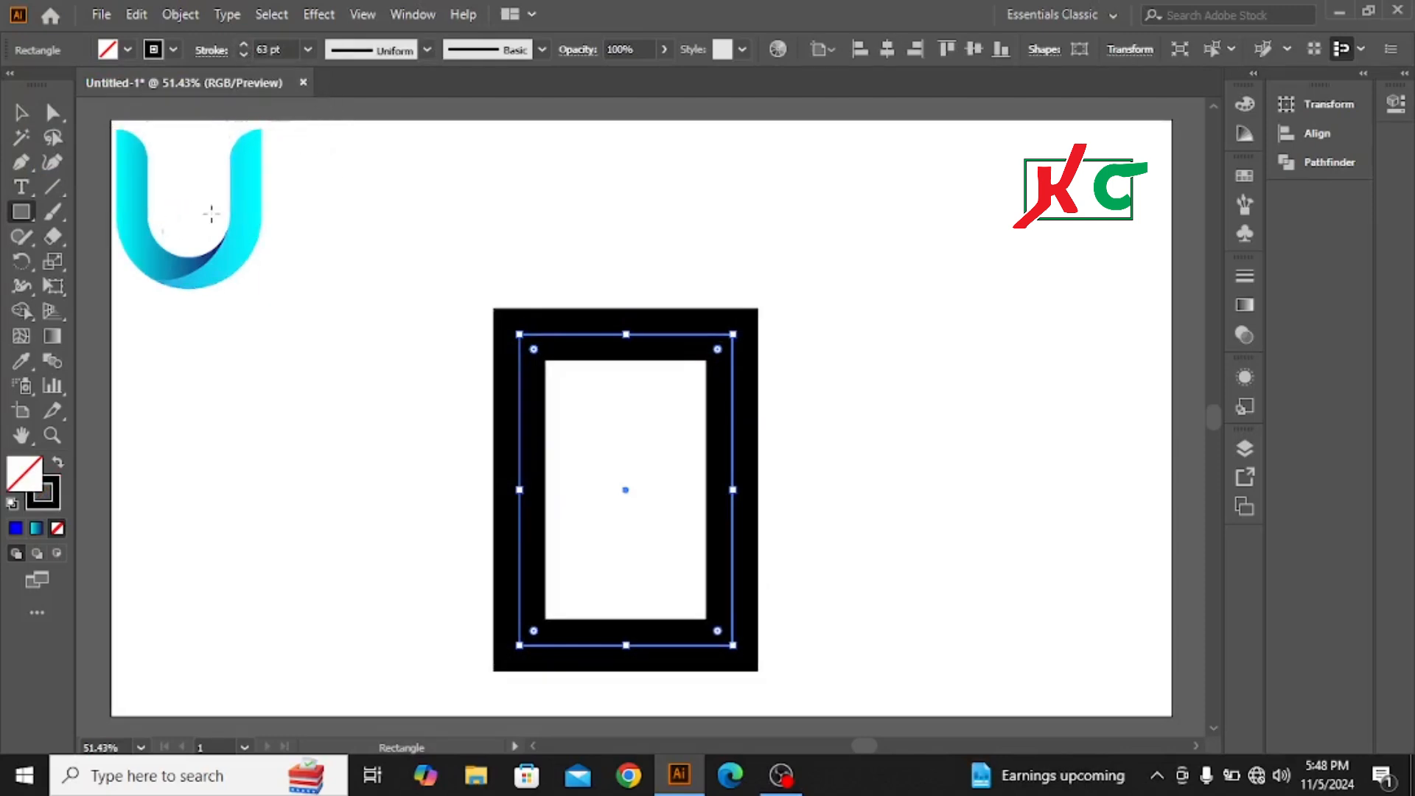
pyautogui.click(29, 113)
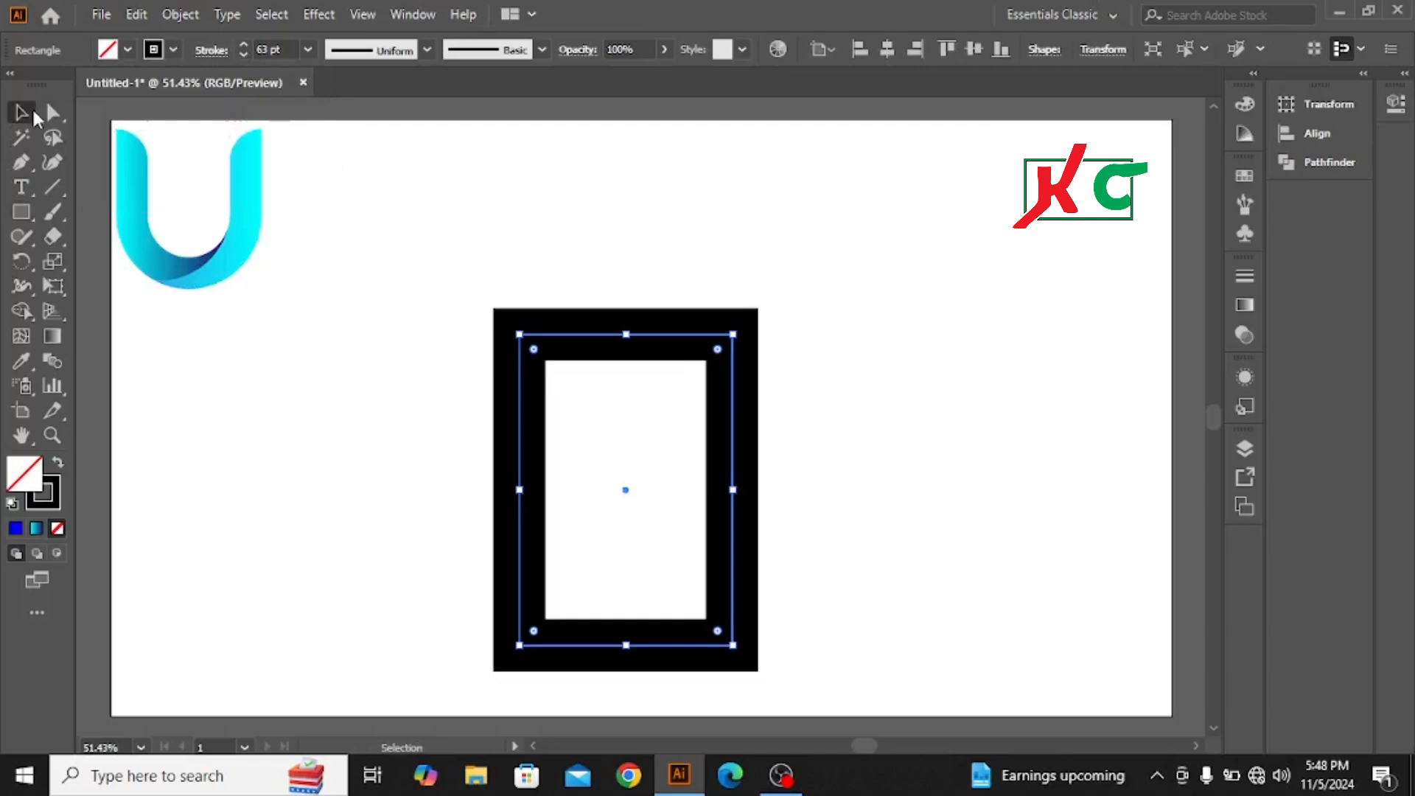
pyautogui.click(403, 366)
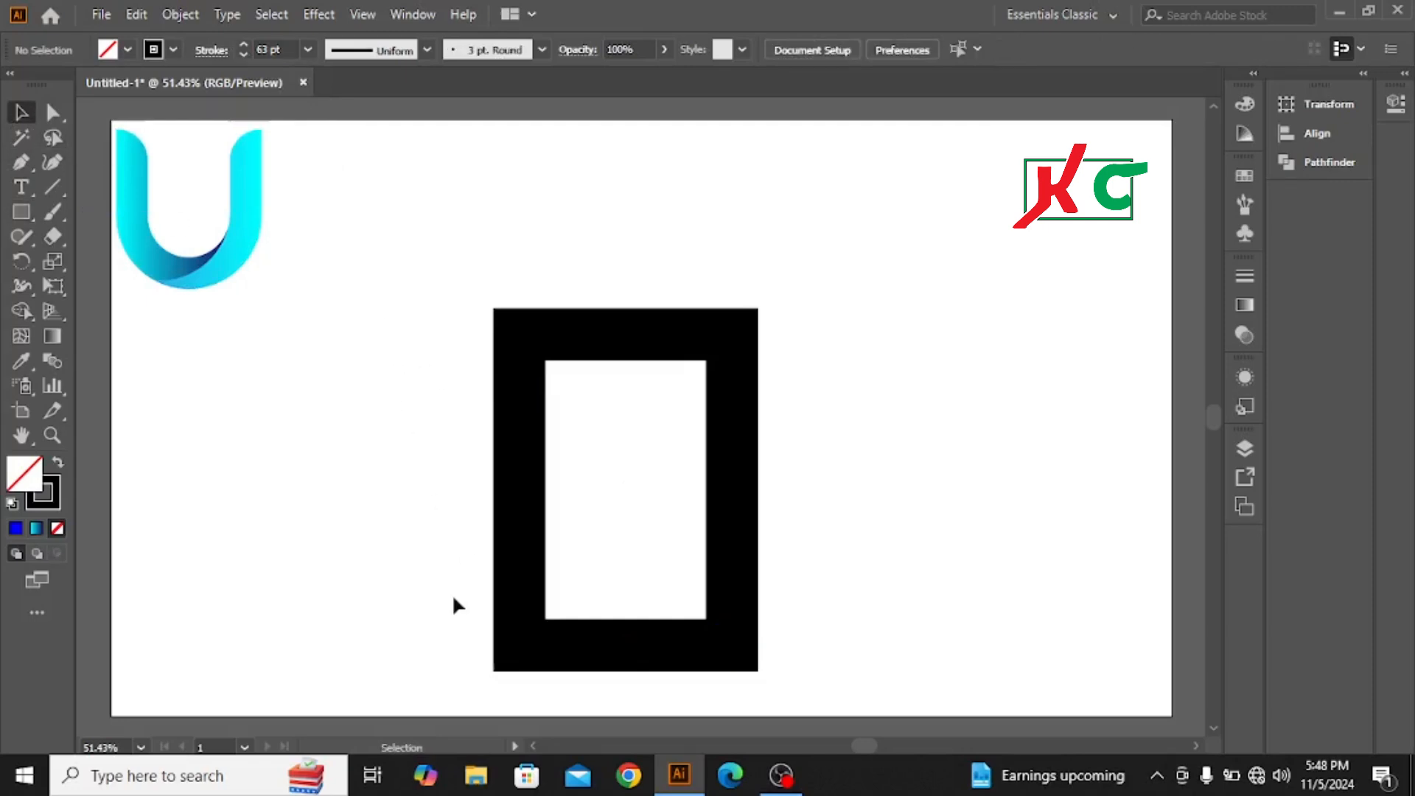
# Step: Round the rectangle's two bottom corners to a radius of about 128.5 px, forming a semicircular base
pyautogui.click(53, 112)
pyautogui.click(139, 116)
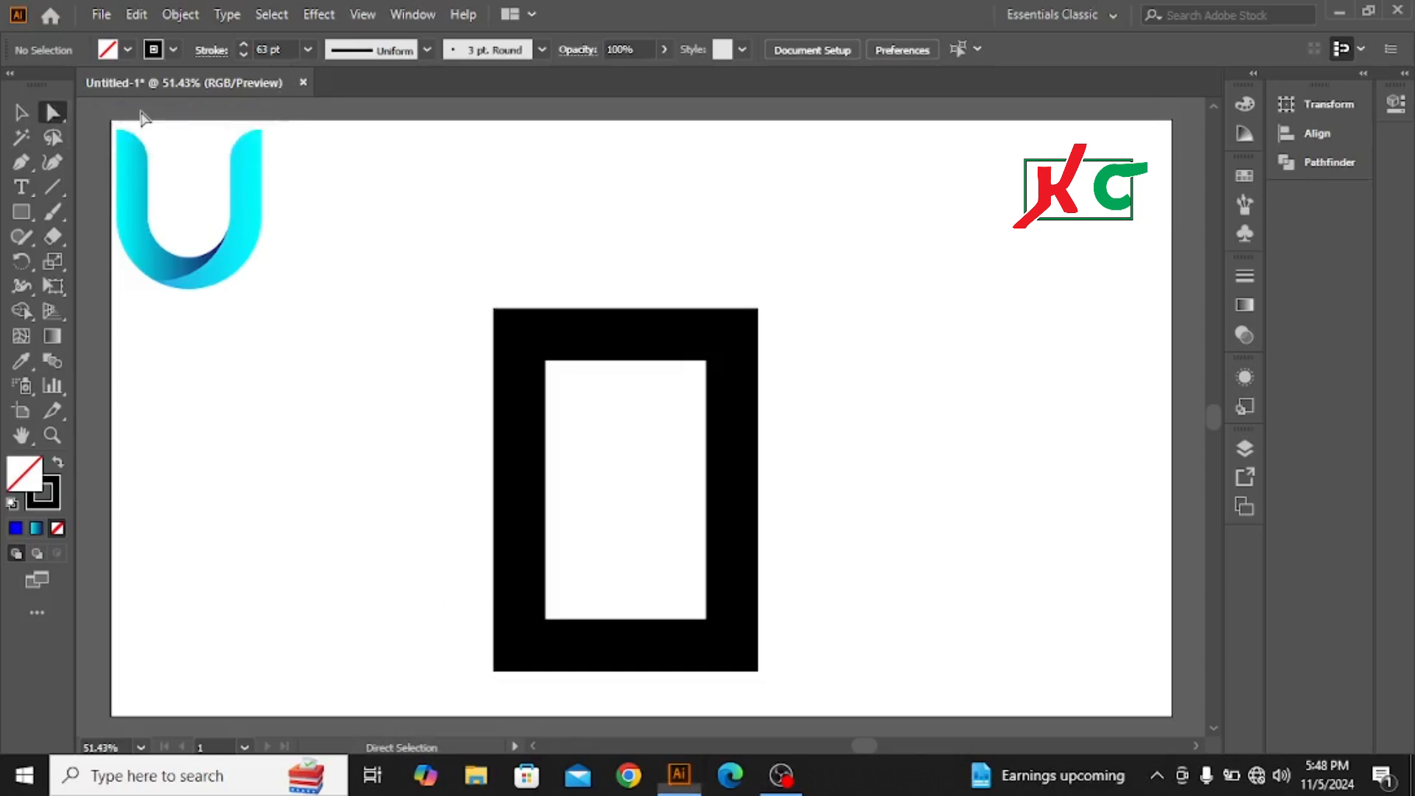
pyautogui.moveTo(402, 615); pyautogui.dragTo(829, 718)
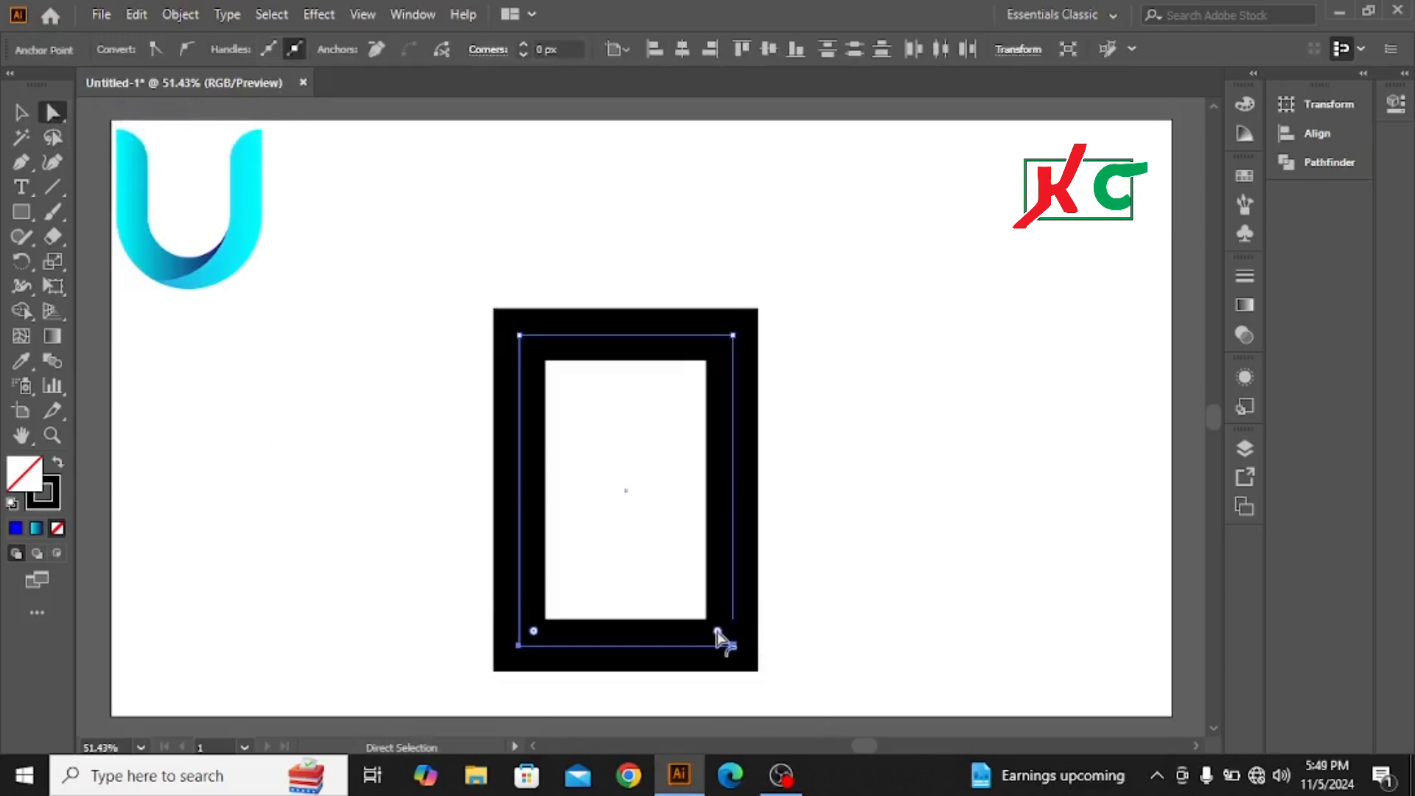
pyautogui.moveTo(719, 632); pyautogui.dragTo(644, 459)
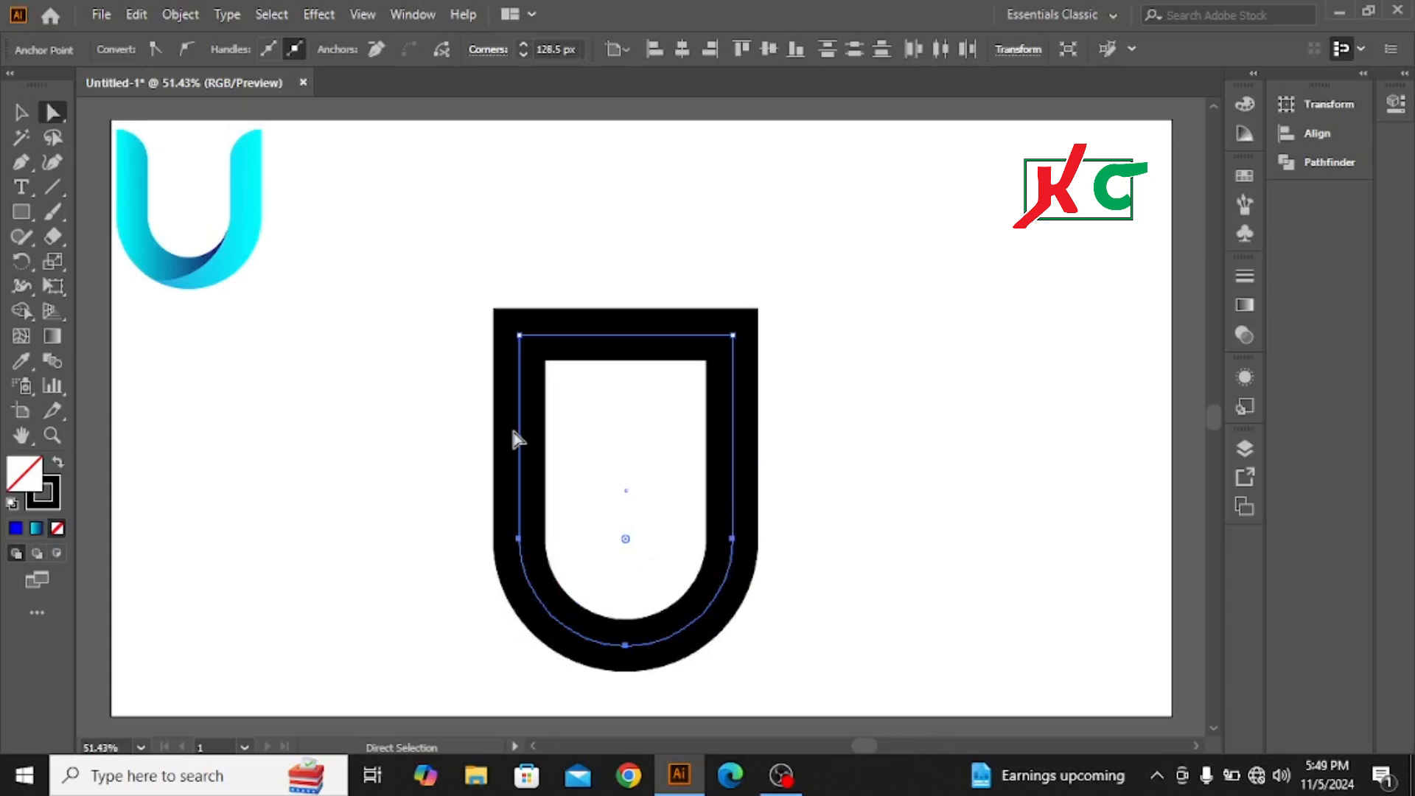
pyautogui.click(21, 112)
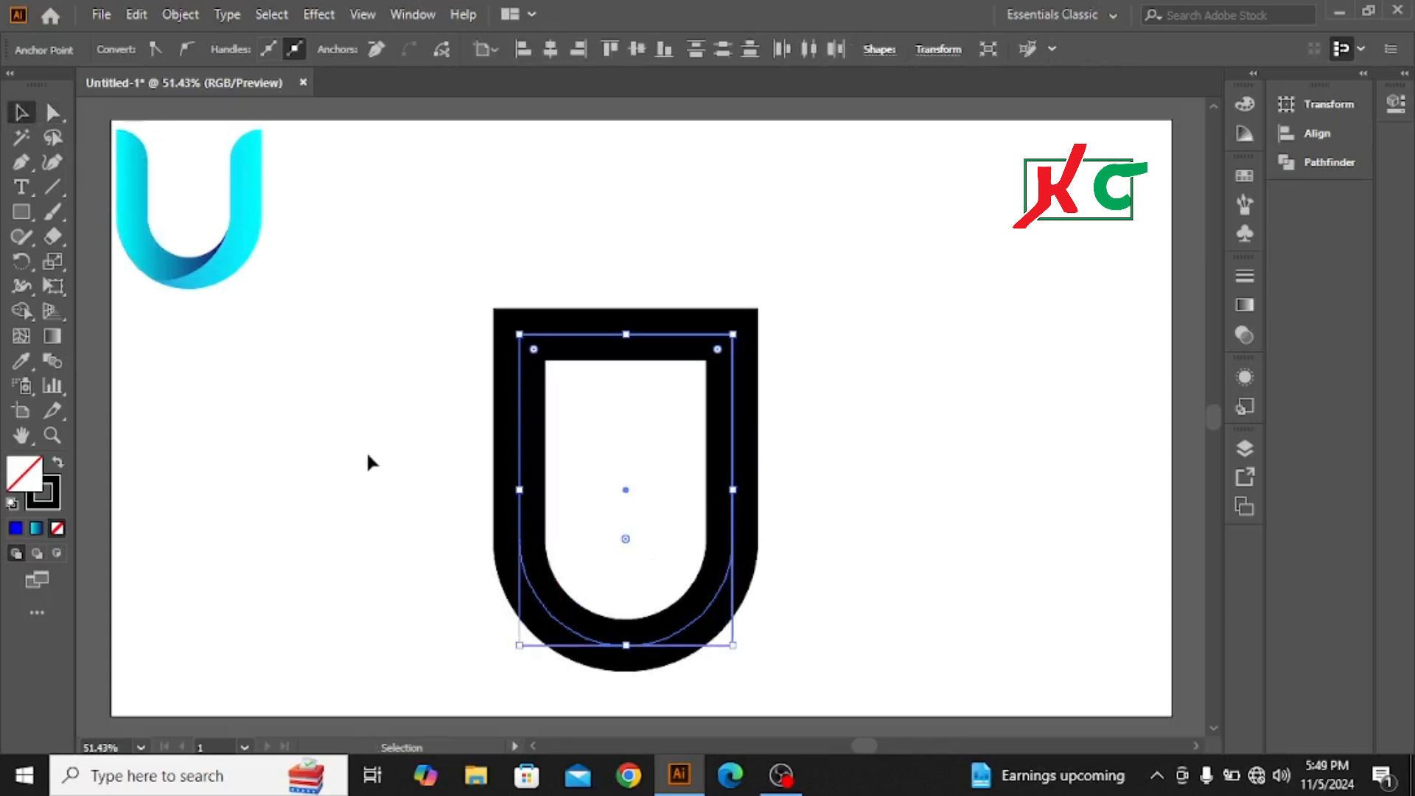
pyautogui.click(367, 461)
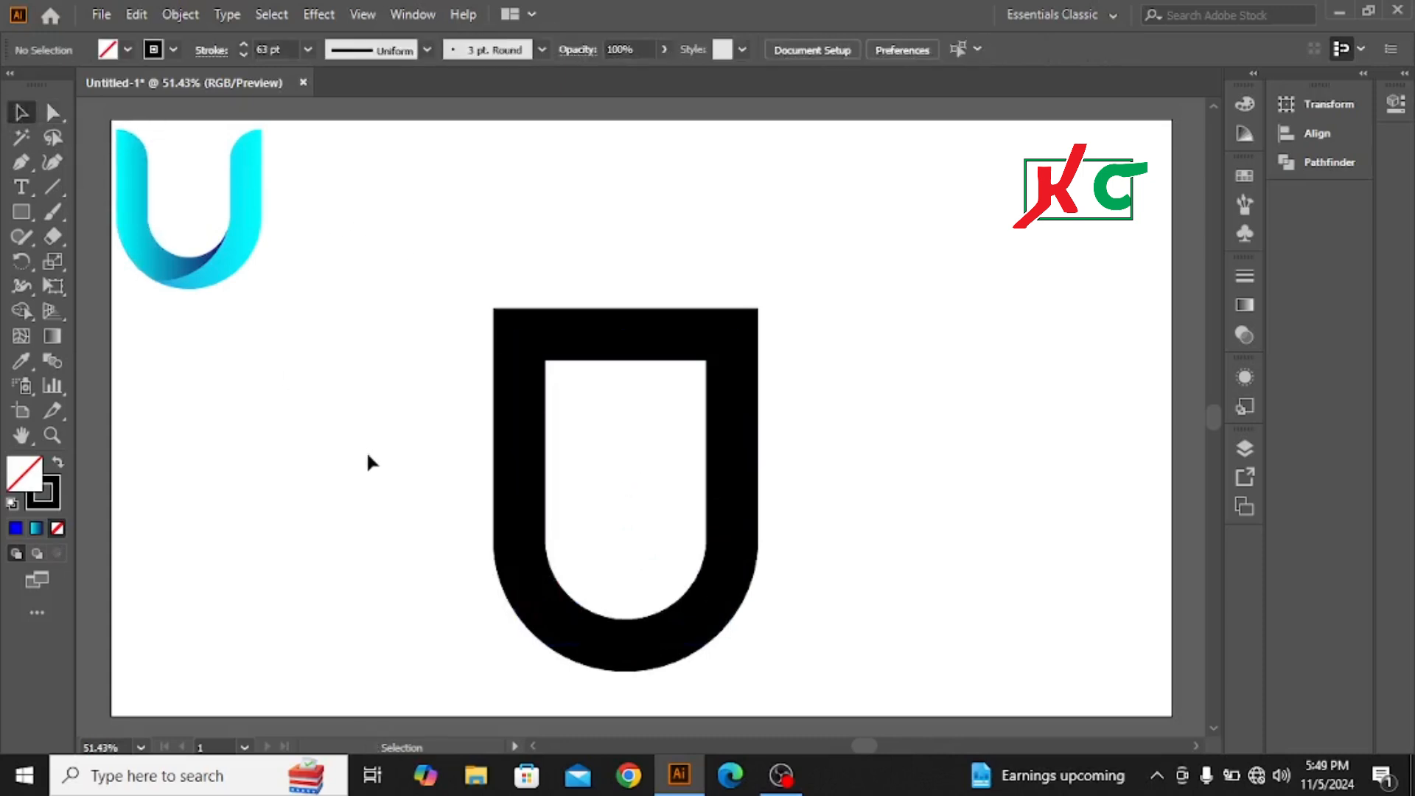
# Step: Draw a wide rectangle covering the top bar of the rounded shape, with black fill and no stroke
pyautogui.click(21, 212)
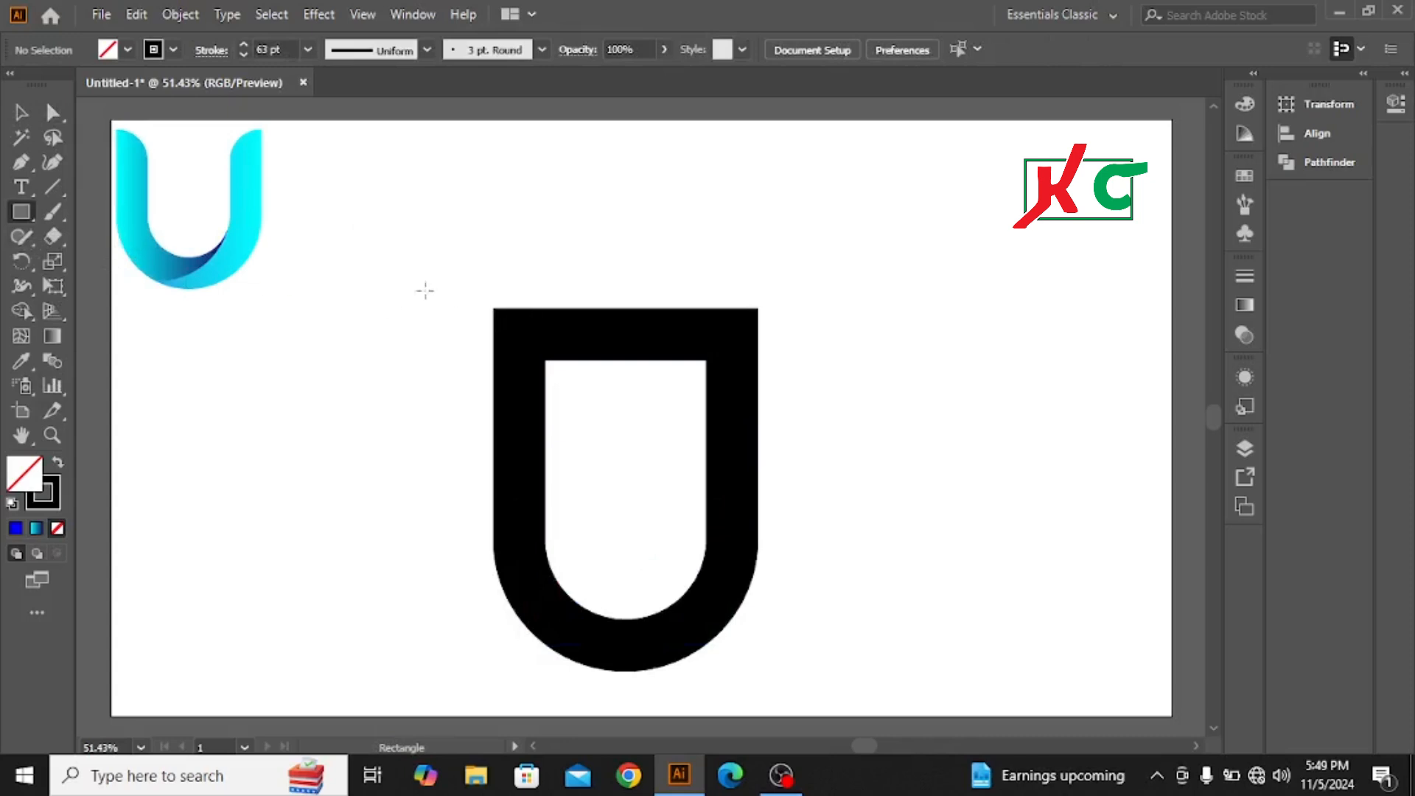
pyautogui.moveTo(400, 281)
pyautogui.mouseDown()
pyautogui.moveTo(664, 409)
pyautogui.moveTo(803, 360)
pyautogui.mouseUp()
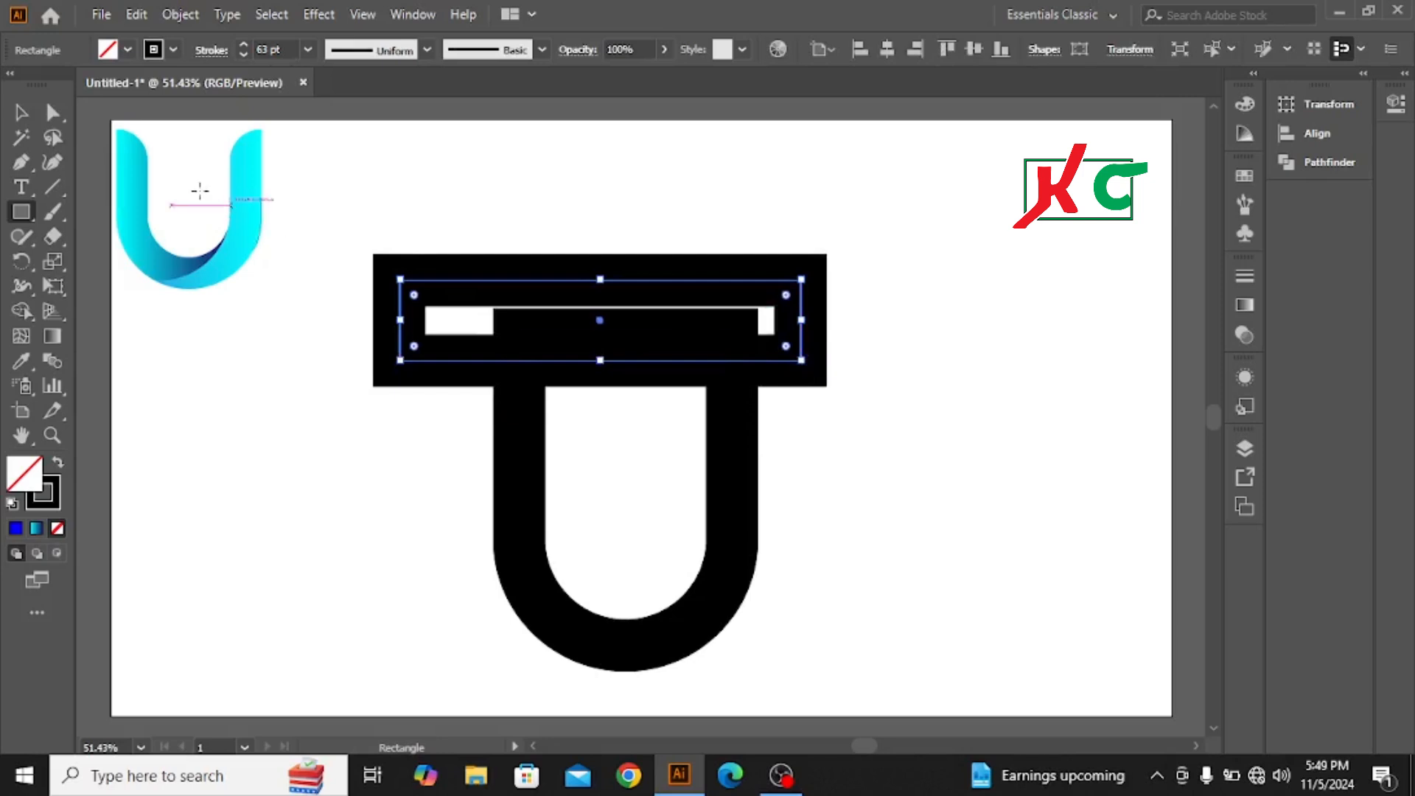
pyautogui.click(127, 50)
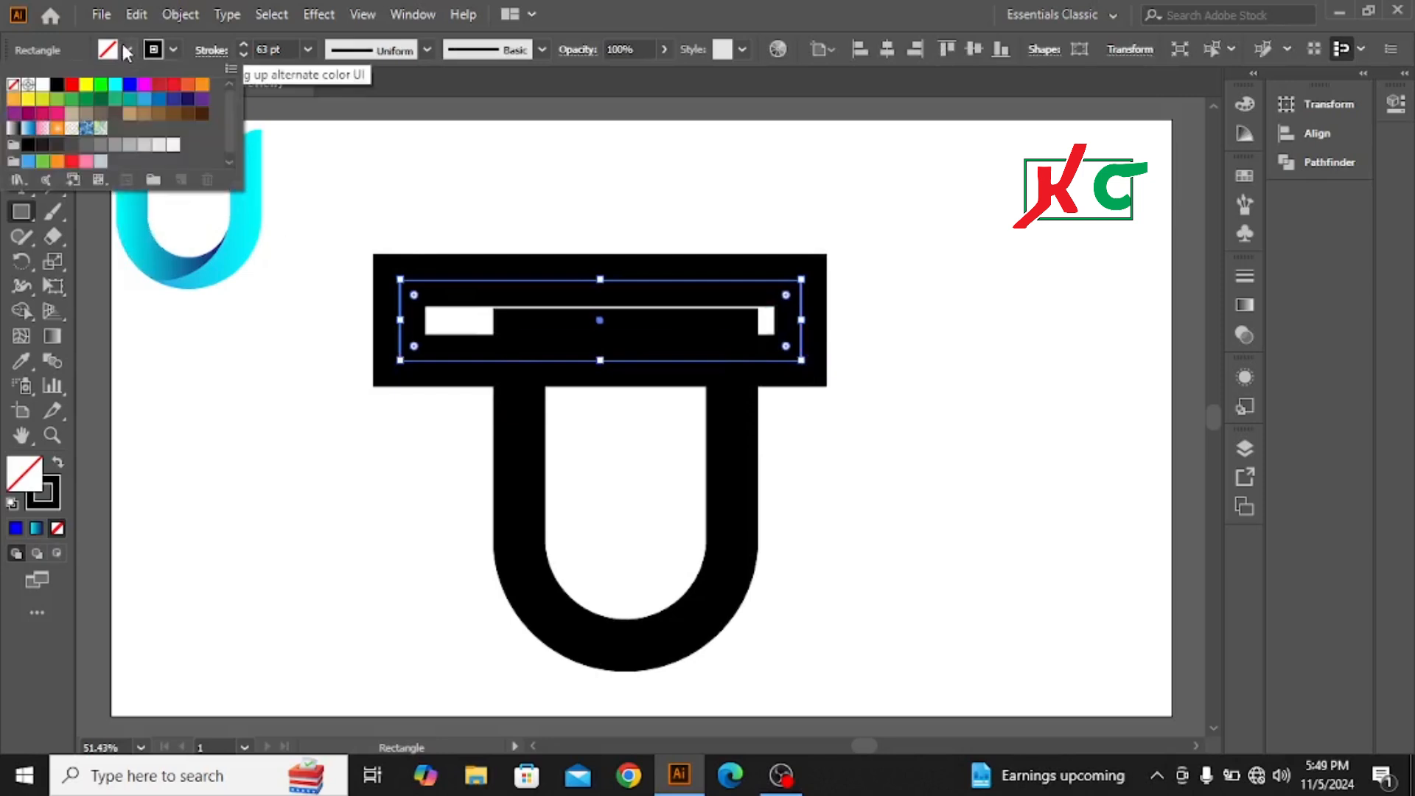
pyautogui.click(57, 85)
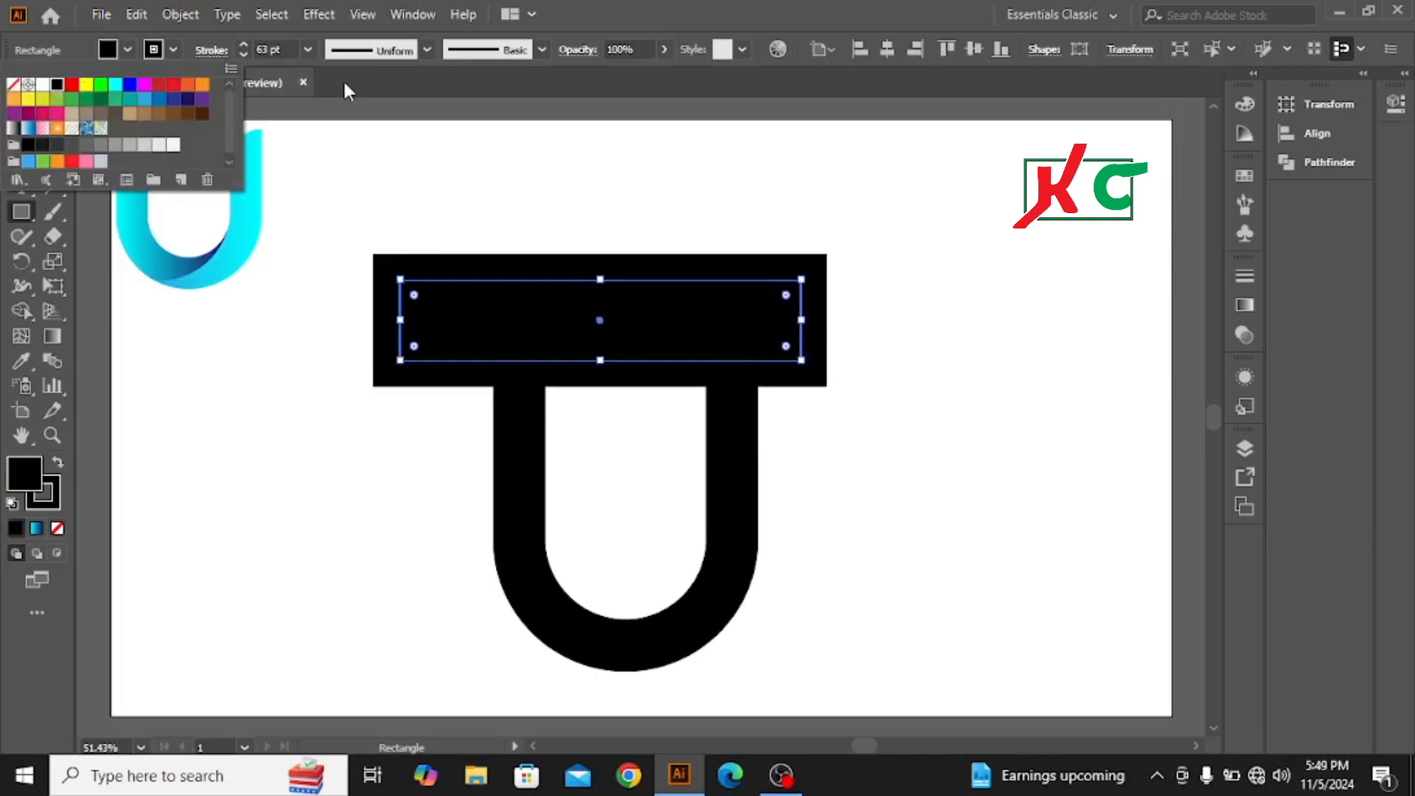
pyautogui.click(176, 44)
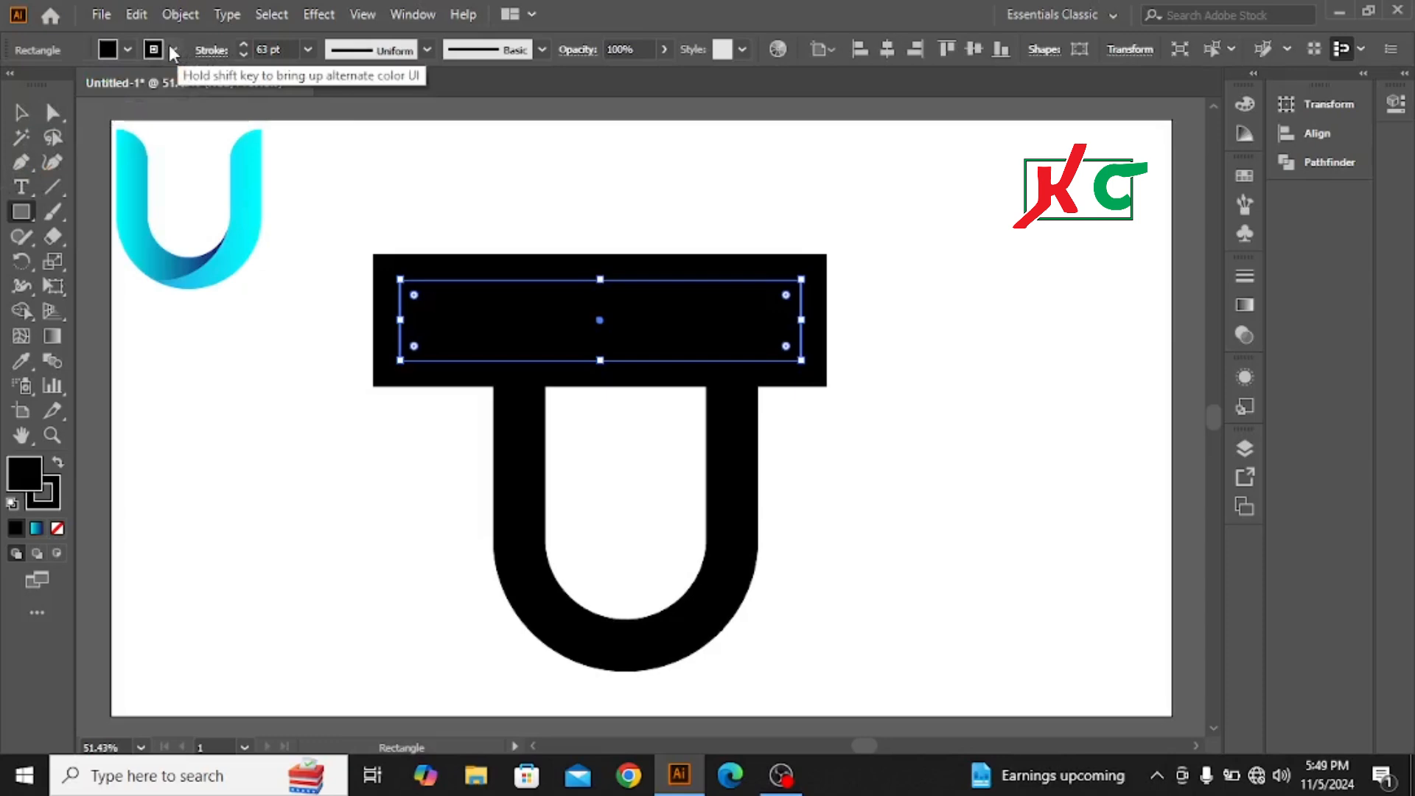
pyautogui.click(173, 50)
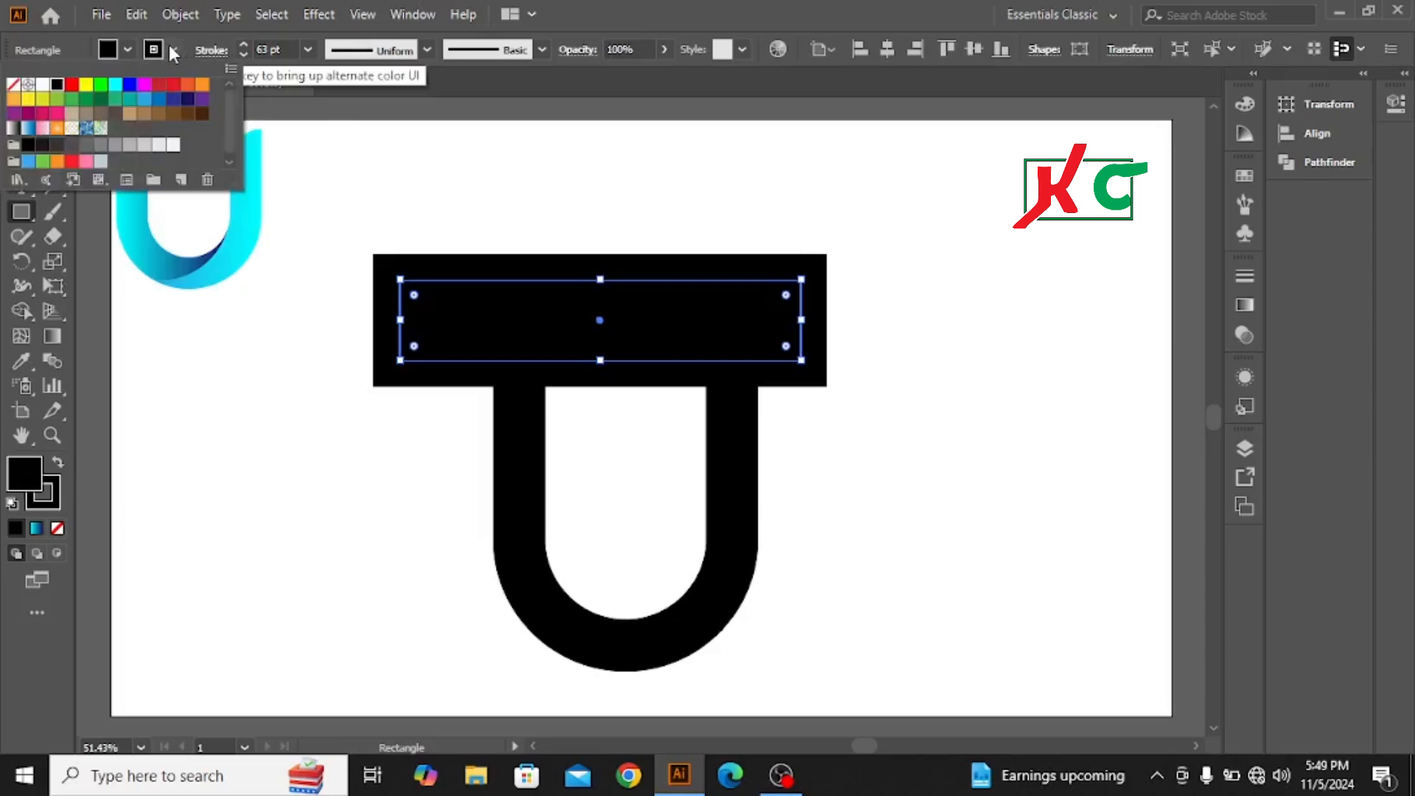
pyautogui.click(14, 85)
pyautogui.click(527, 184)
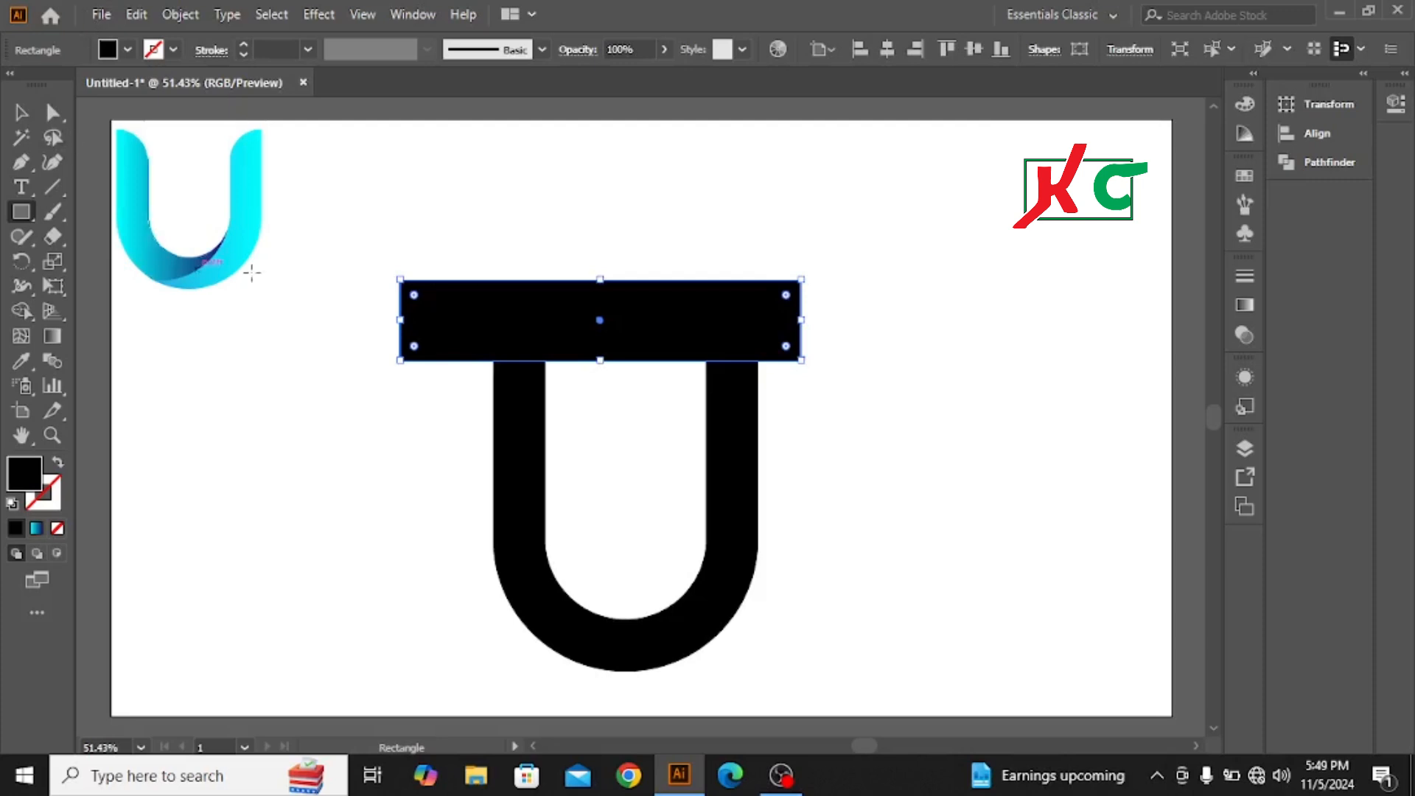
# Step: Expand the fill and stroke of both the wide rectangle and the rounded outline
pyautogui.click(21, 112)
pyautogui.moveTo(376, 219); pyautogui.dragTo(826, 590)
pyautogui.click(180, 15)
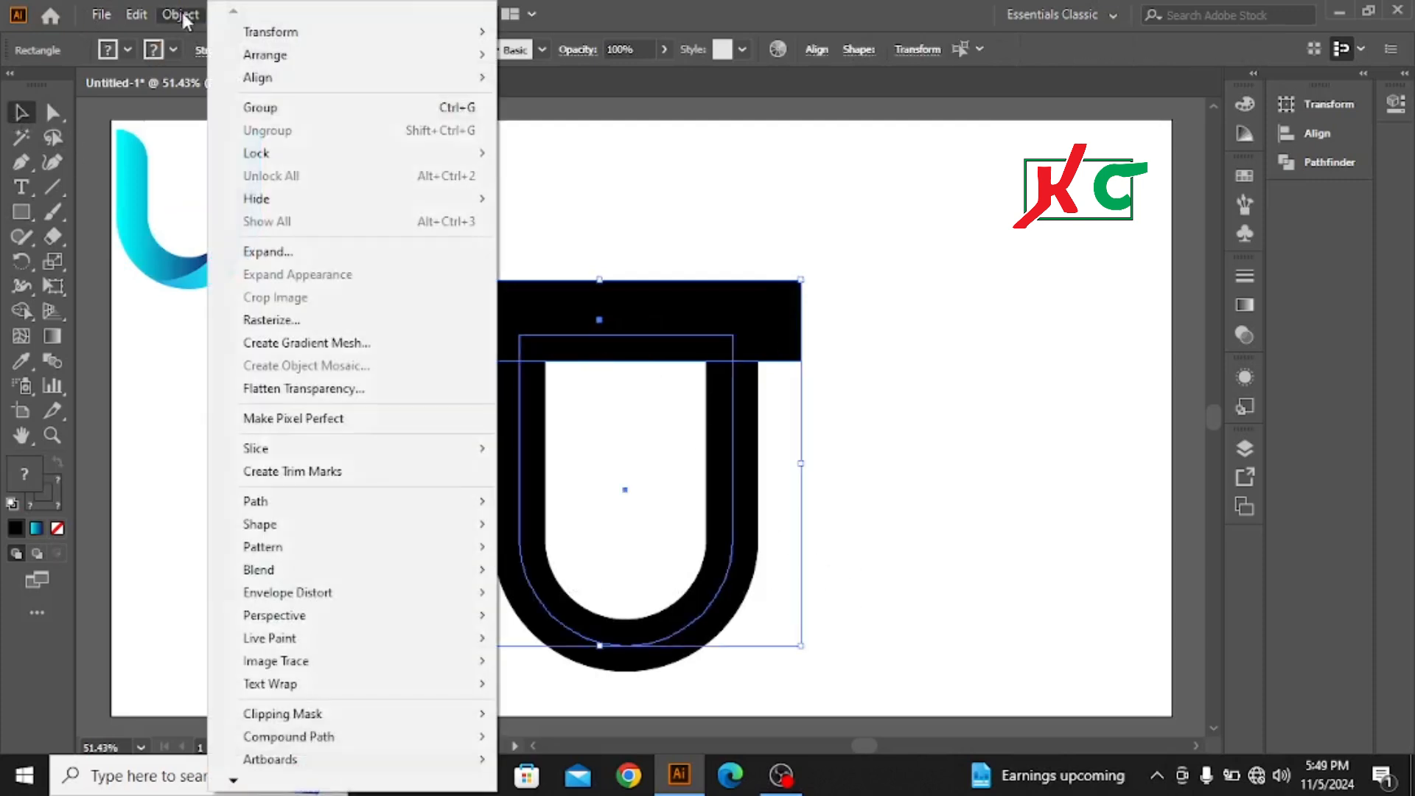
pyautogui.click(283, 252)
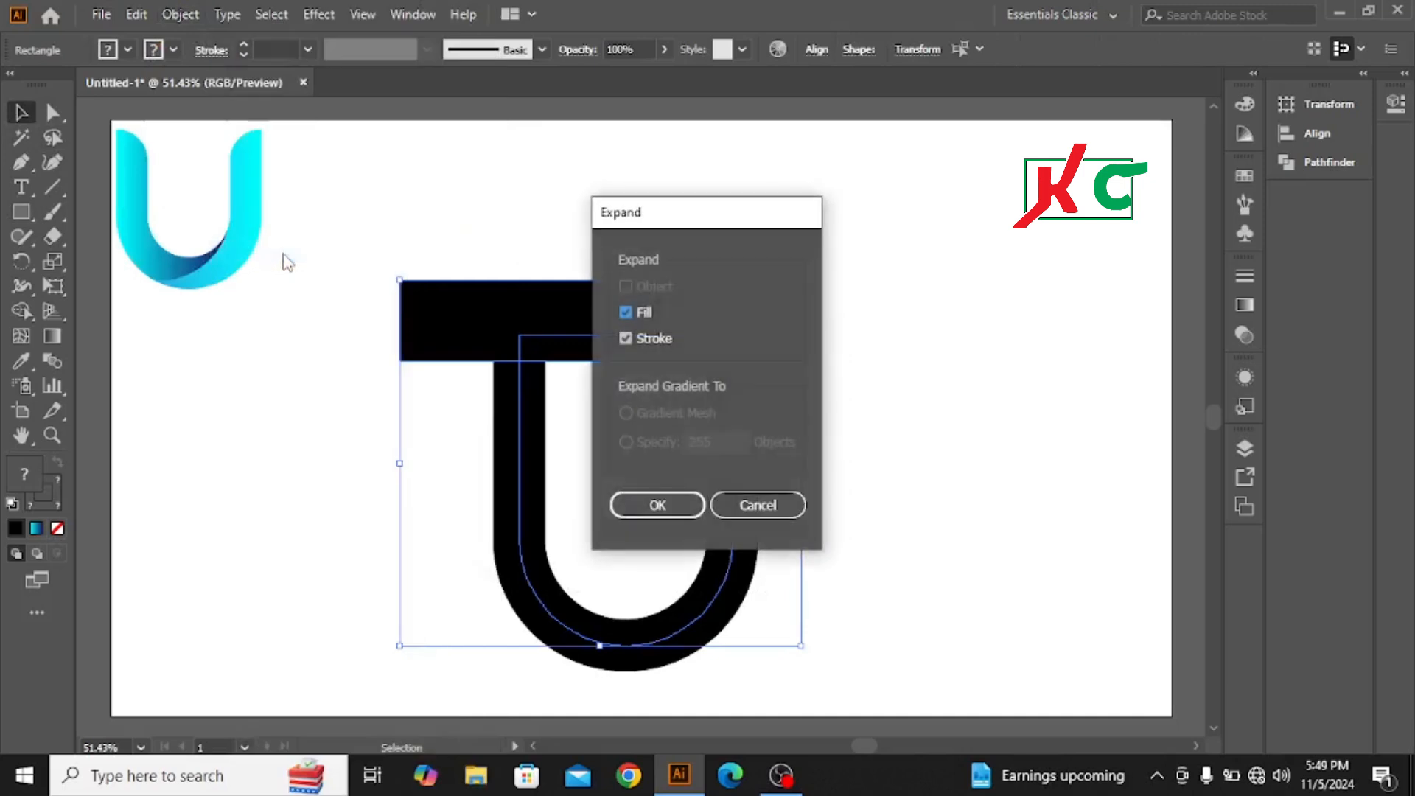
pyautogui.press('Return')
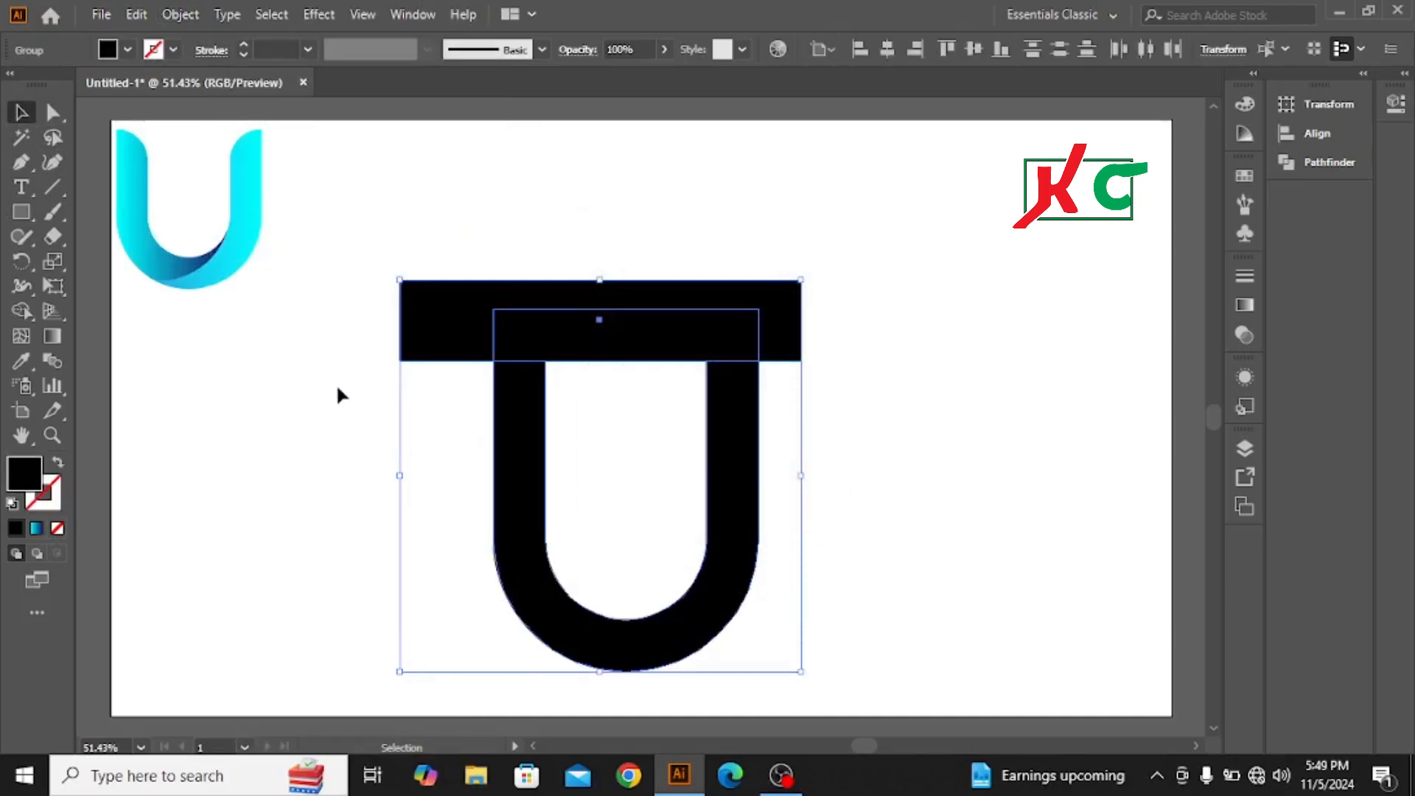
# Step: Remove the wide rectangle and the top bar beneath it with the Shape Builder, leaving an open U
pyautogui.click(22, 311)
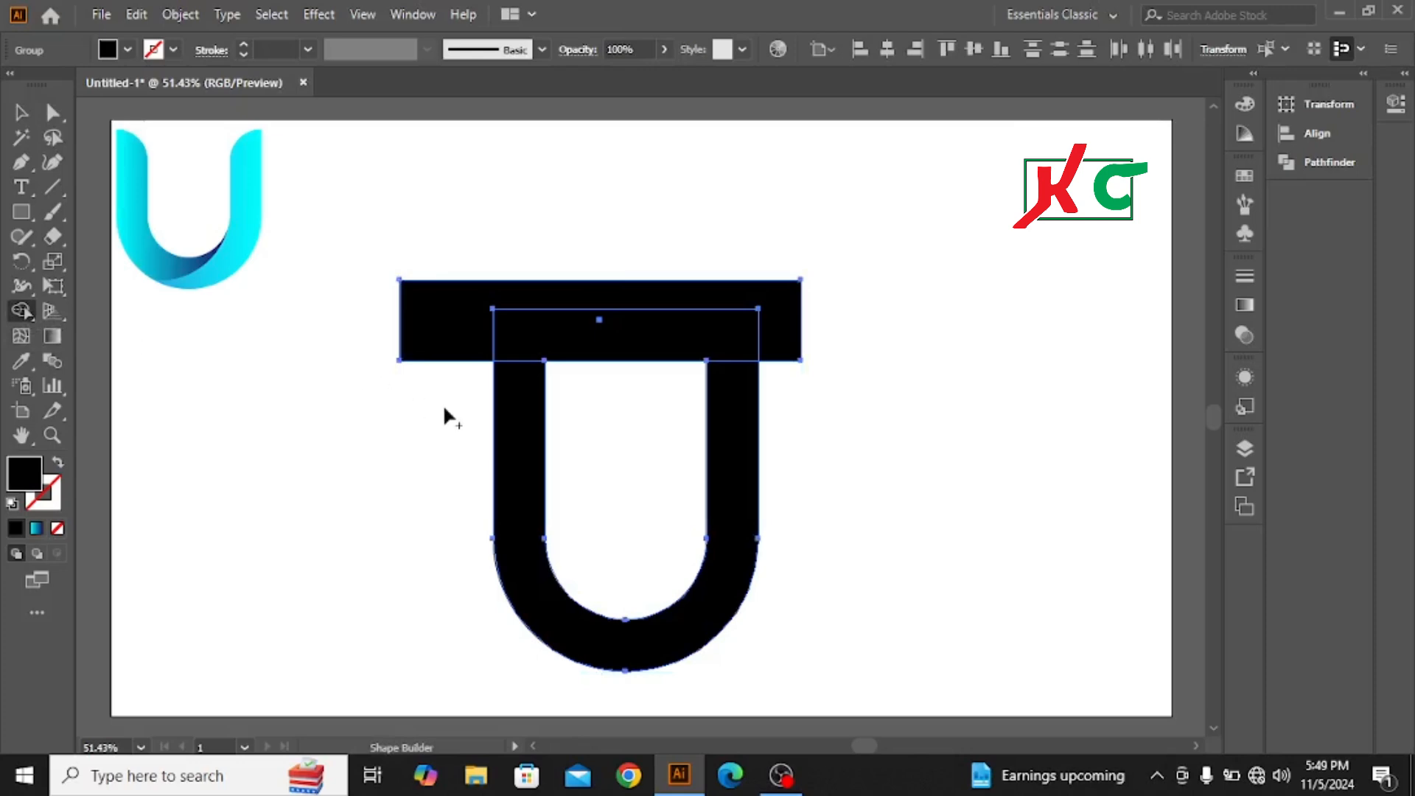
pyautogui.moveTo(438, 396); pyautogui.dragTo(436, 263)
pyautogui.moveTo(610, 269); pyautogui.dragTo(598, 413)
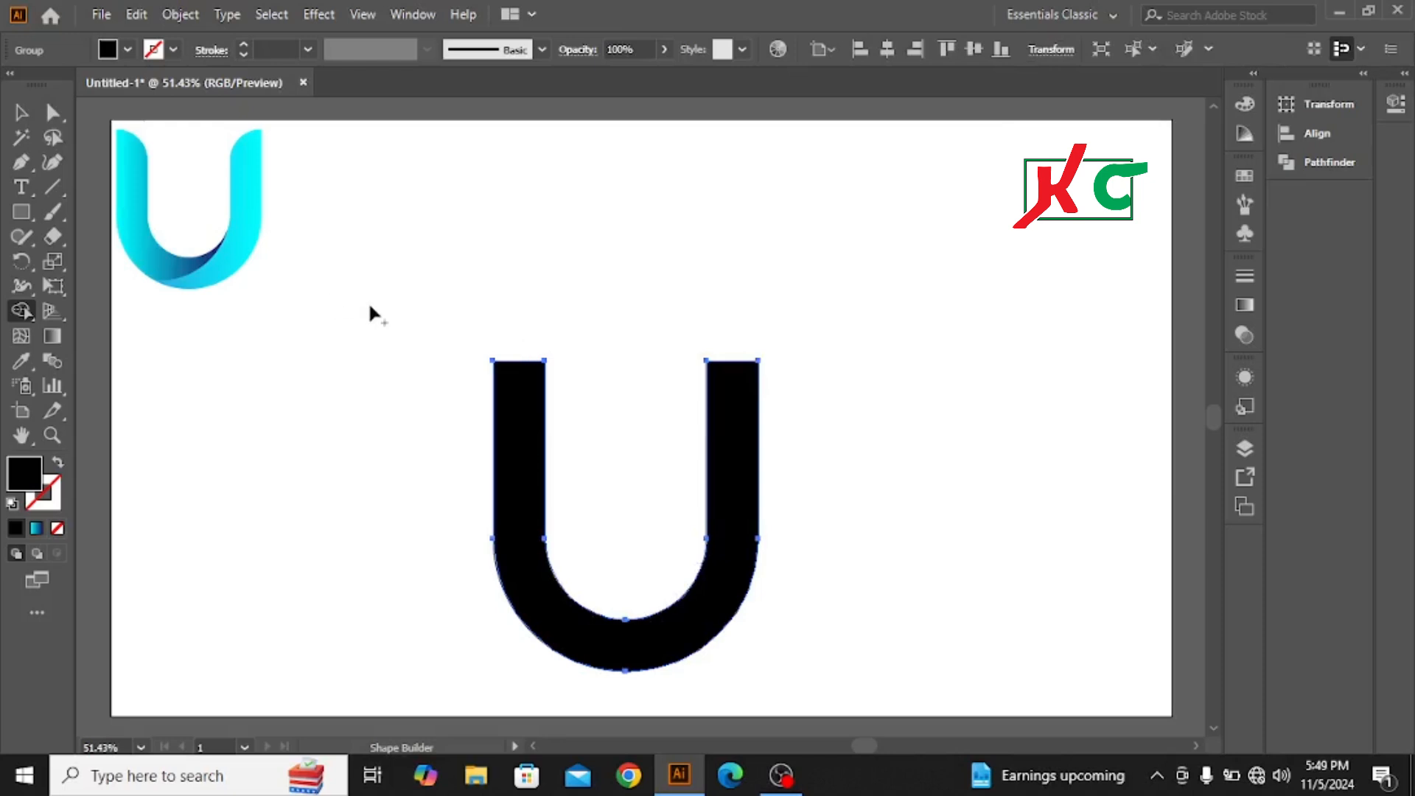
pyautogui.click(21, 112)
pyautogui.click(520, 269)
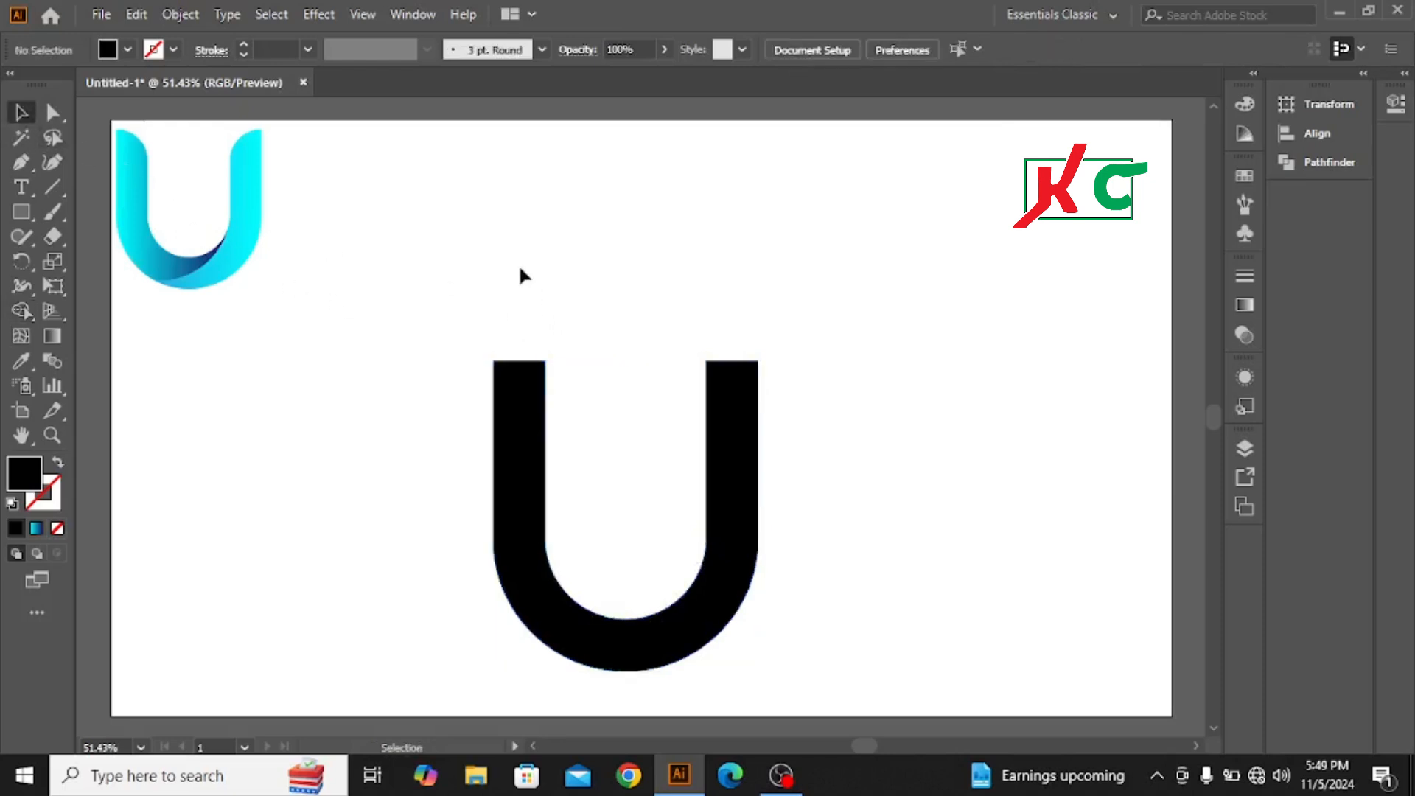
# Step: Round the inner top corners of both U arms to a radius of about 63 px
pyautogui.click(53, 115)
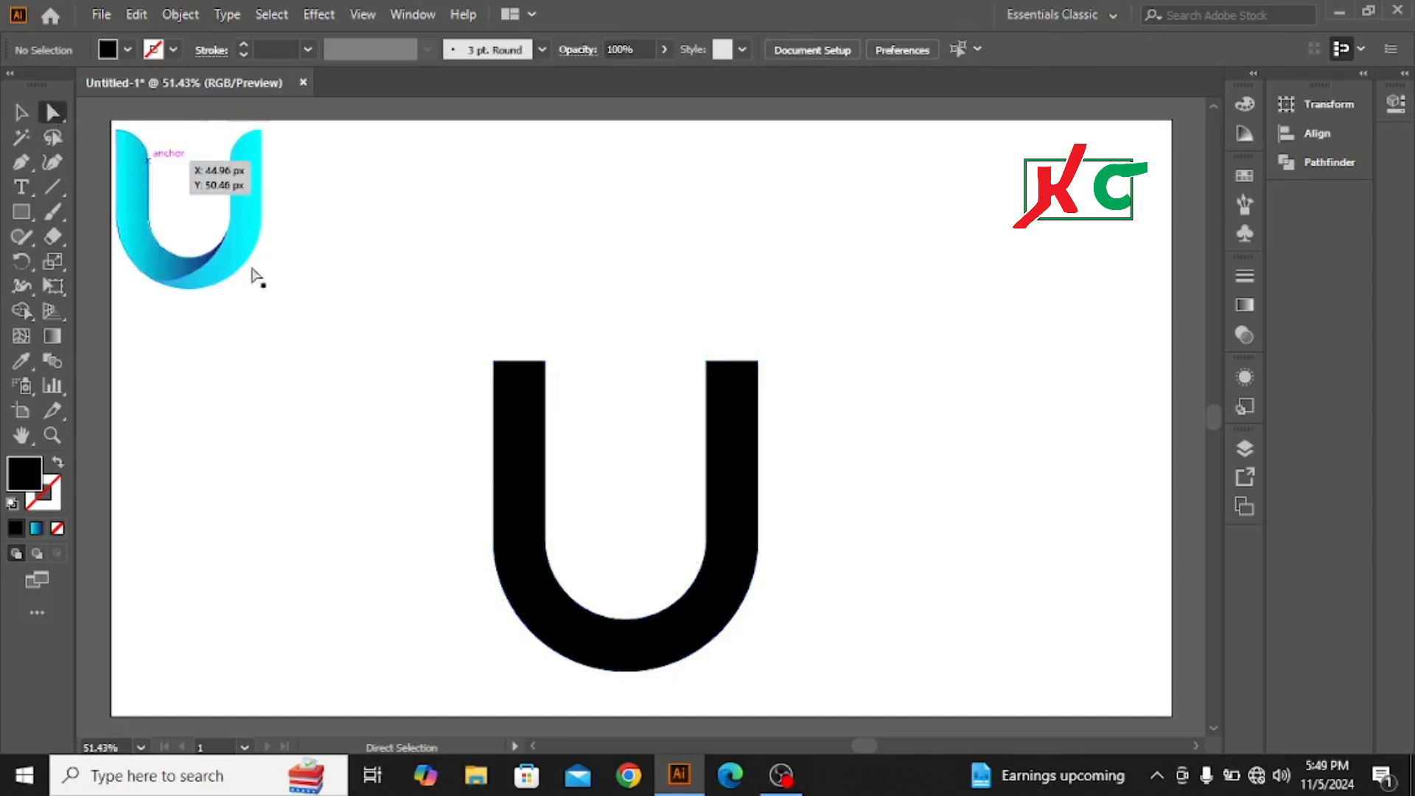
pyautogui.moveTo(436, 332); pyautogui.dragTo(857, 401)
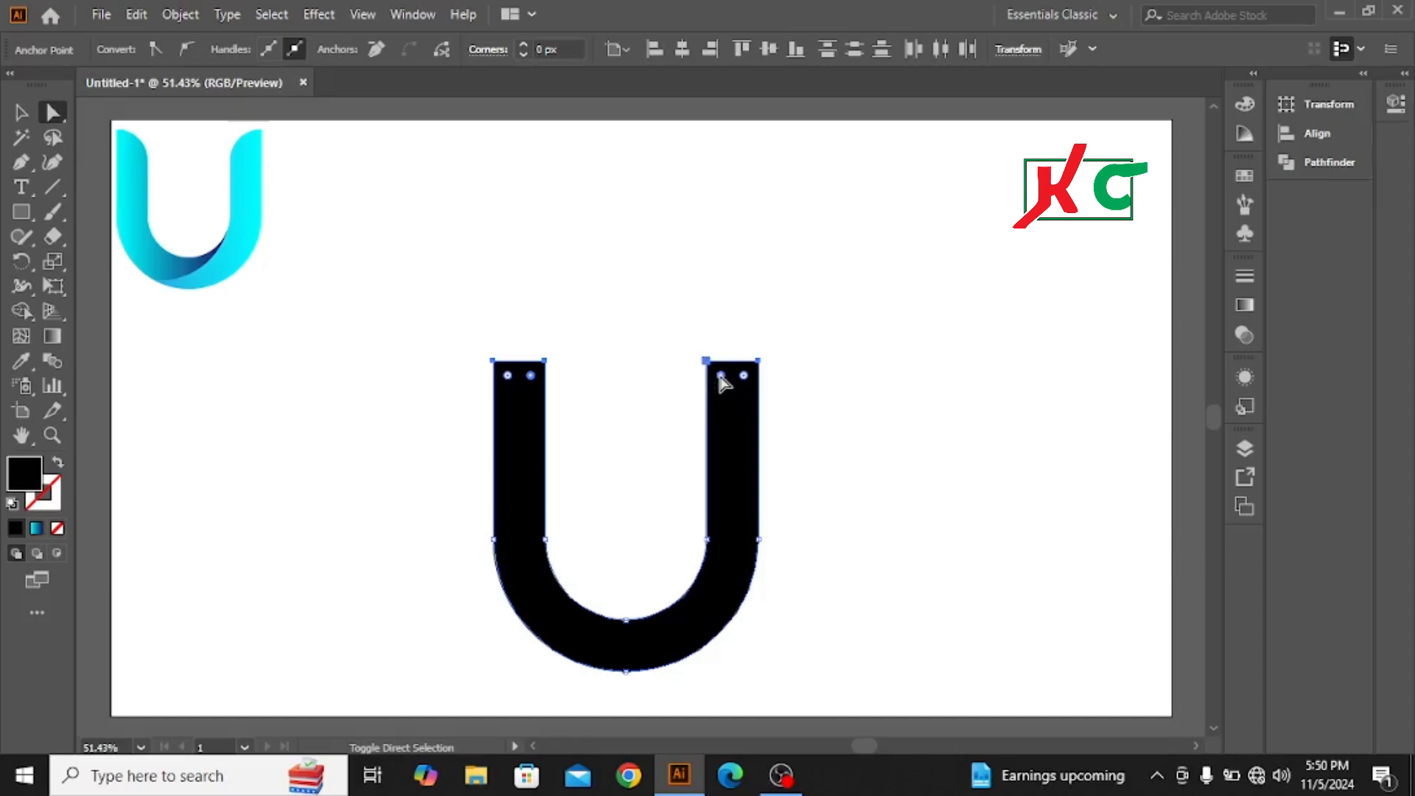
pyautogui.moveTo(720, 376); pyautogui.dragTo(923, 417)
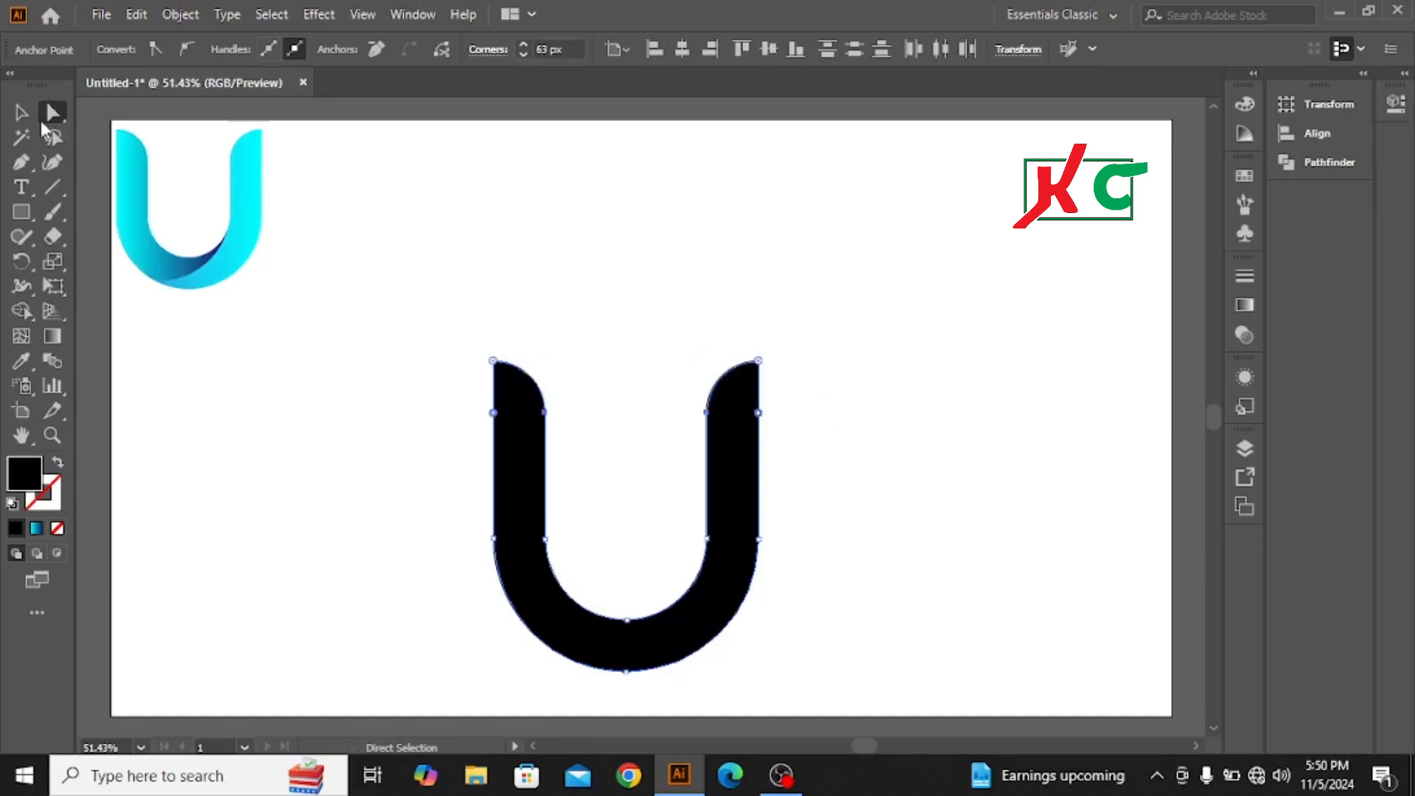
pyautogui.click(20, 112)
pyautogui.click(528, 294)
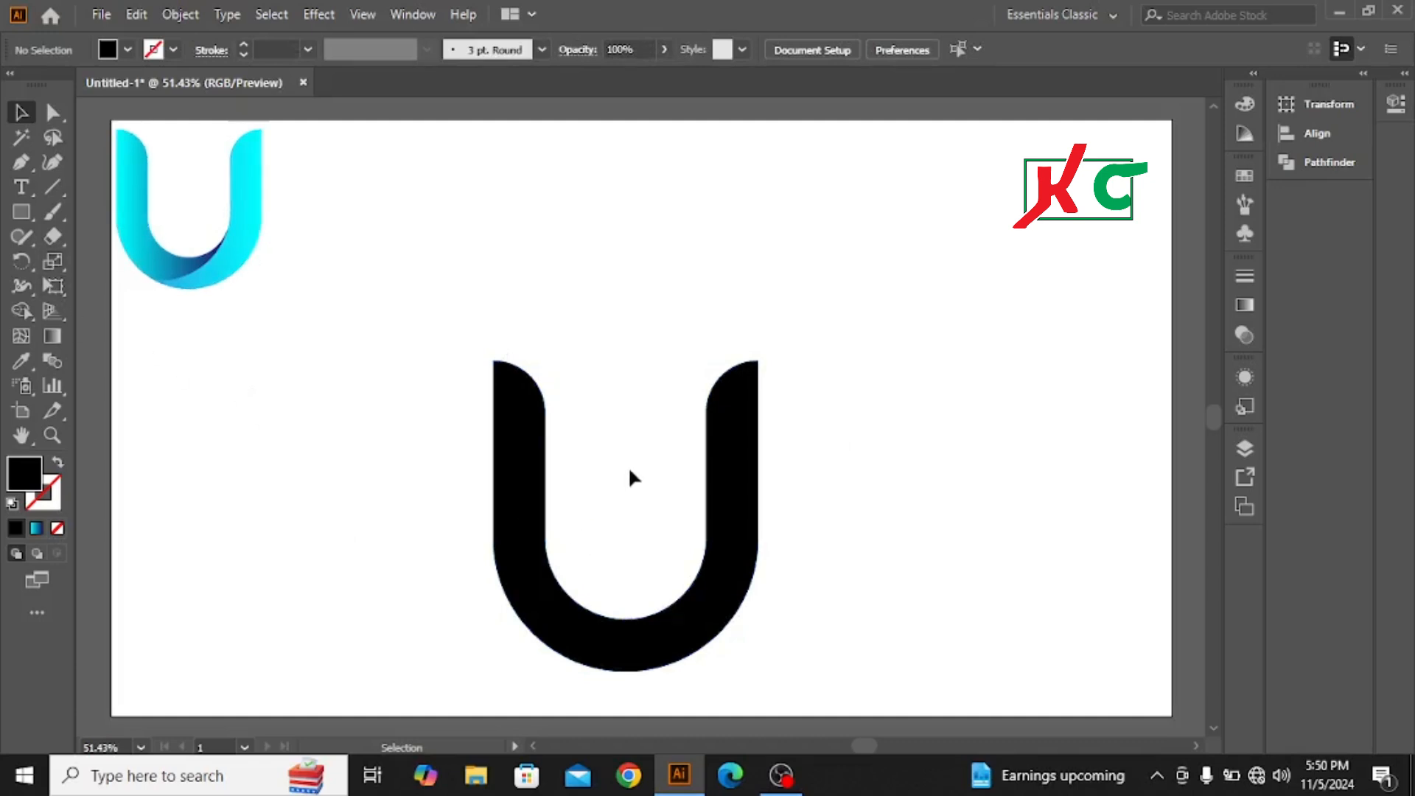
# Step: Remove the black U's fill and give it a 9 pt black stroke
pyautogui.click(21, 215)
pyautogui.rightClick(20, 214)
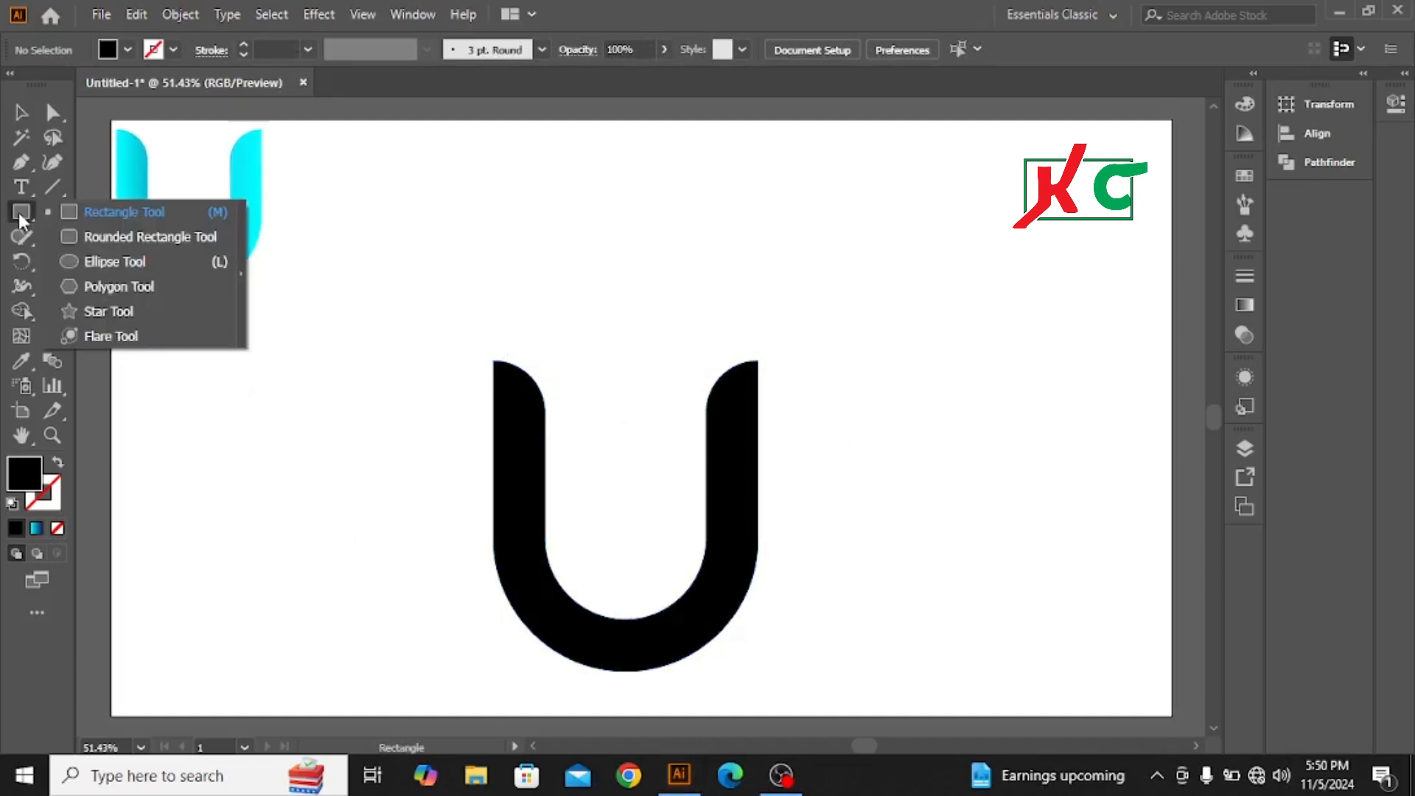
pyautogui.click(109, 263)
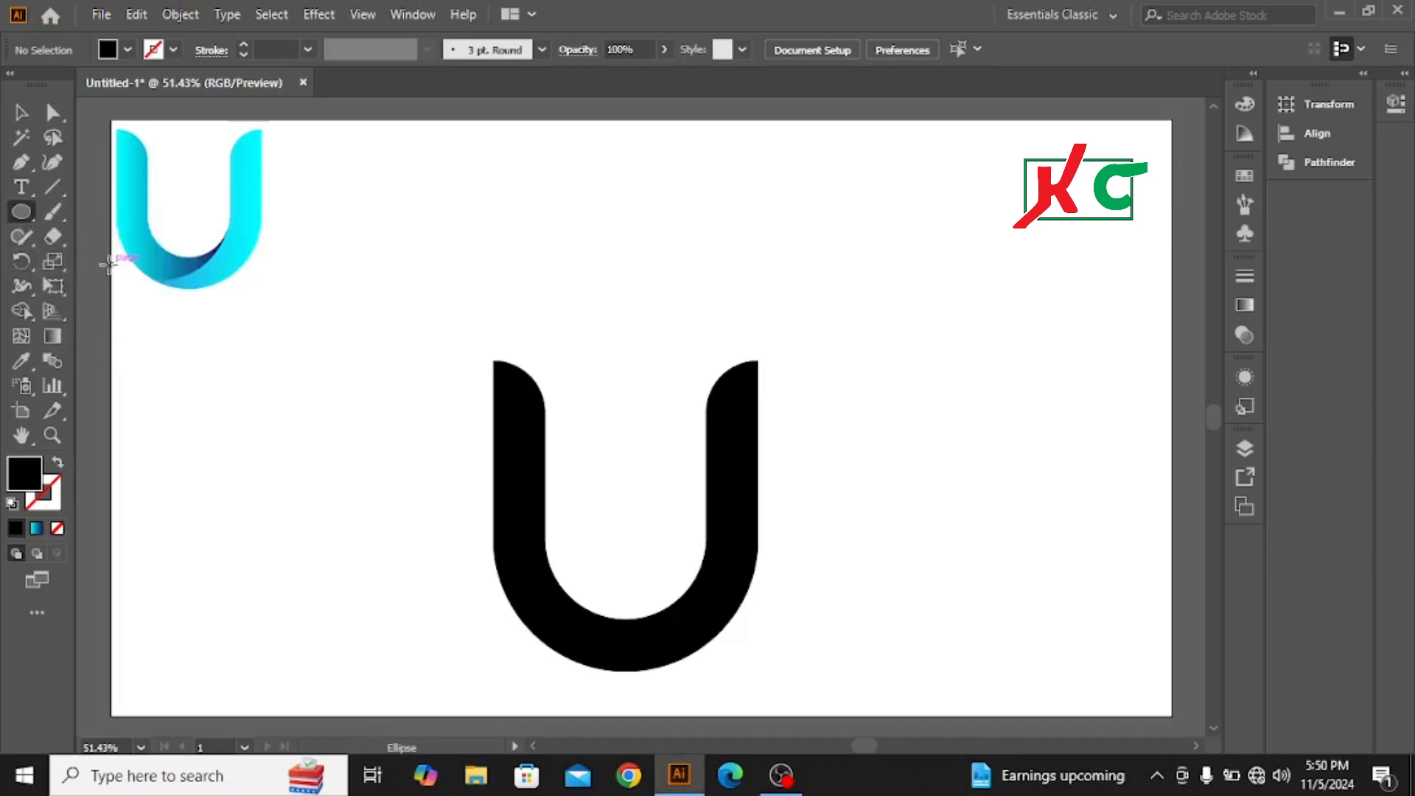
pyautogui.click(20, 112)
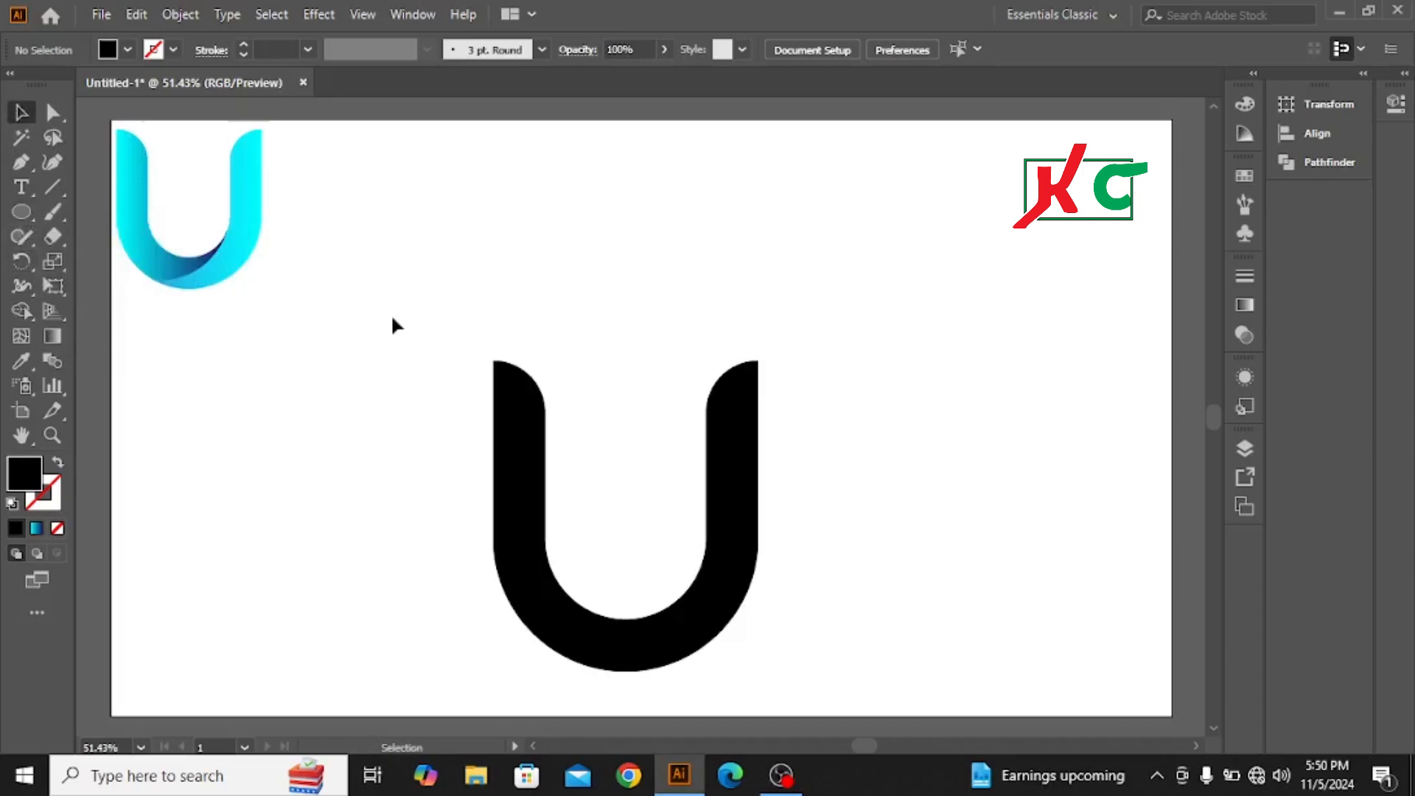
pyautogui.moveTo(393, 318); pyautogui.dragTo(865, 568)
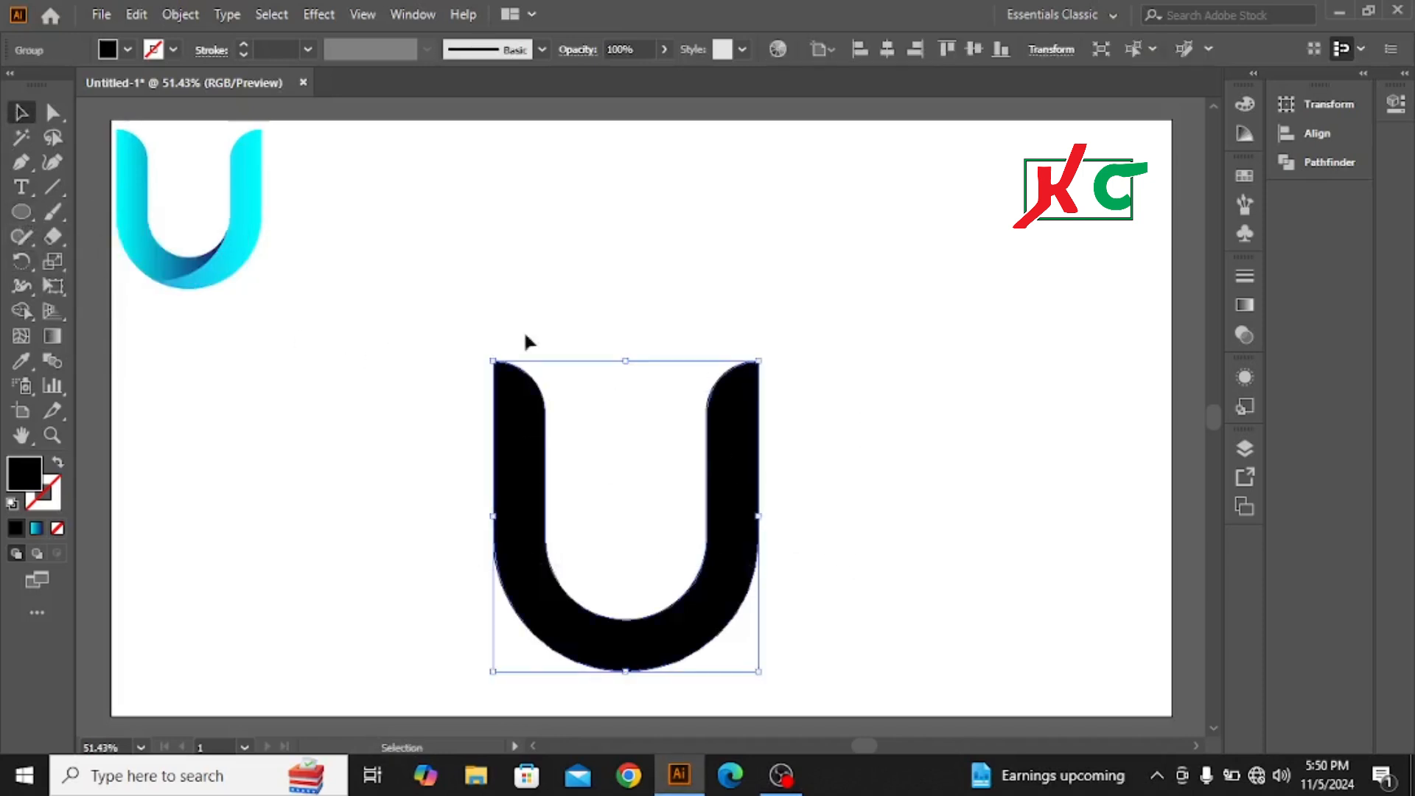
pyautogui.click(127, 49)
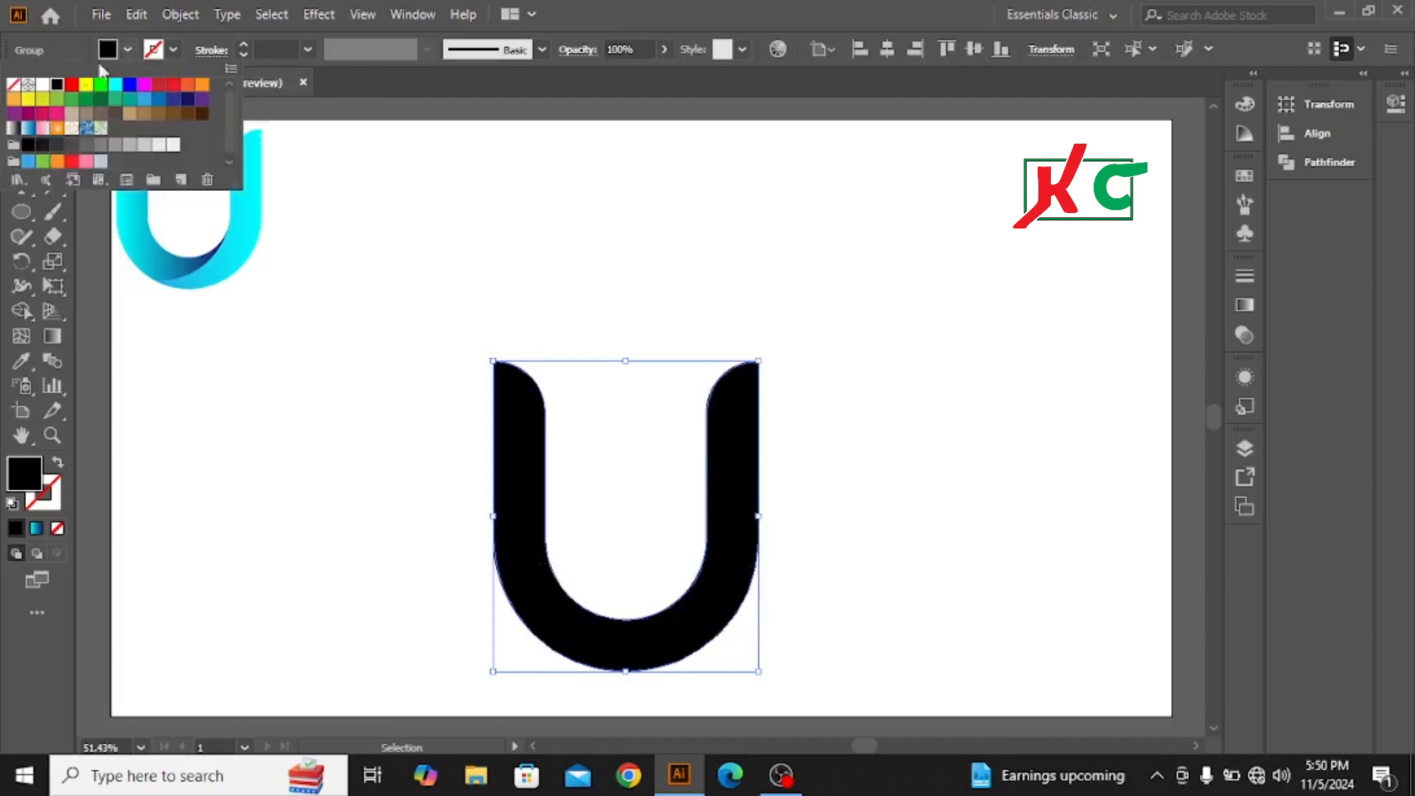
pyautogui.click(14, 85)
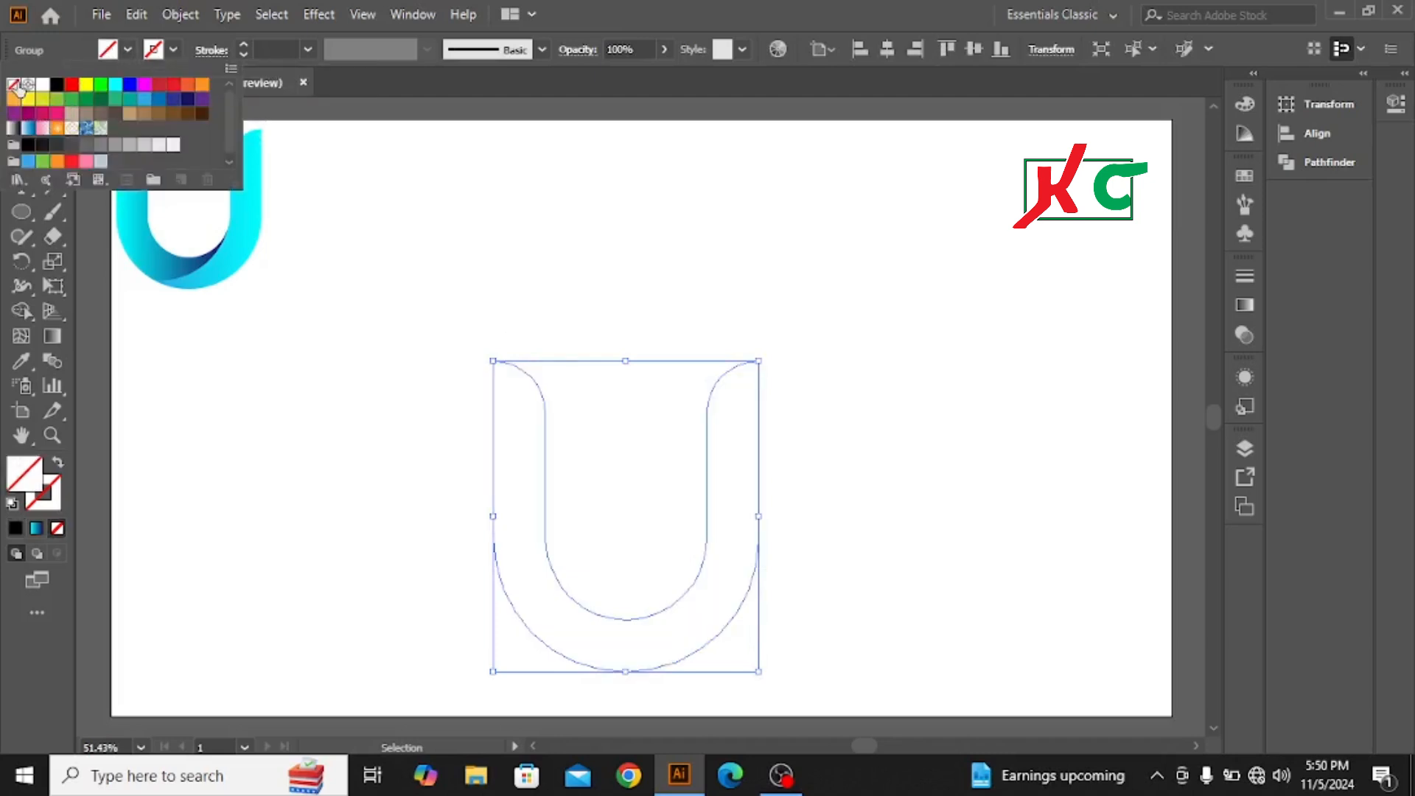
pyautogui.click(172, 49)
pyautogui.click(174, 50)
pyautogui.click(57, 84)
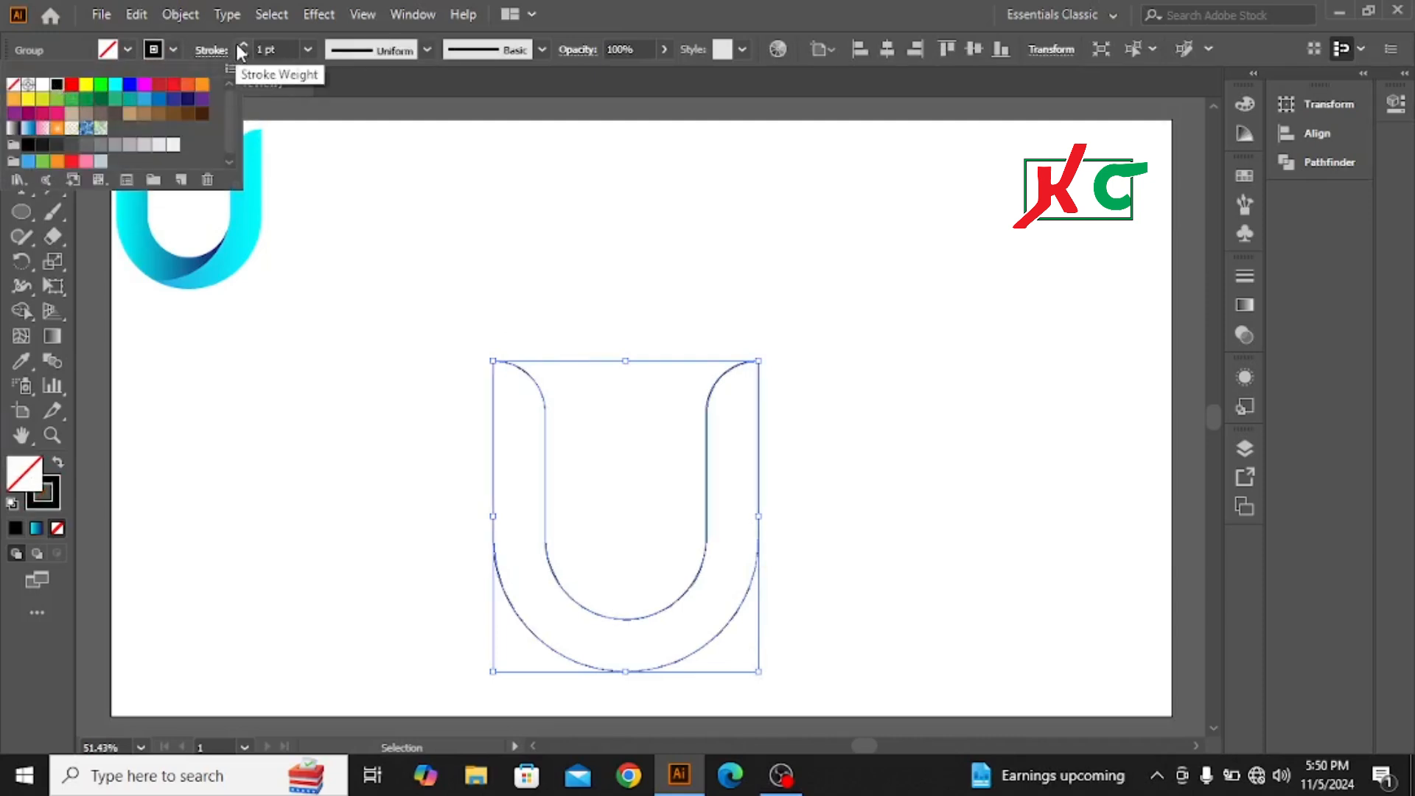
pyautogui.click(242, 45)
pyautogui.click(243, 44)
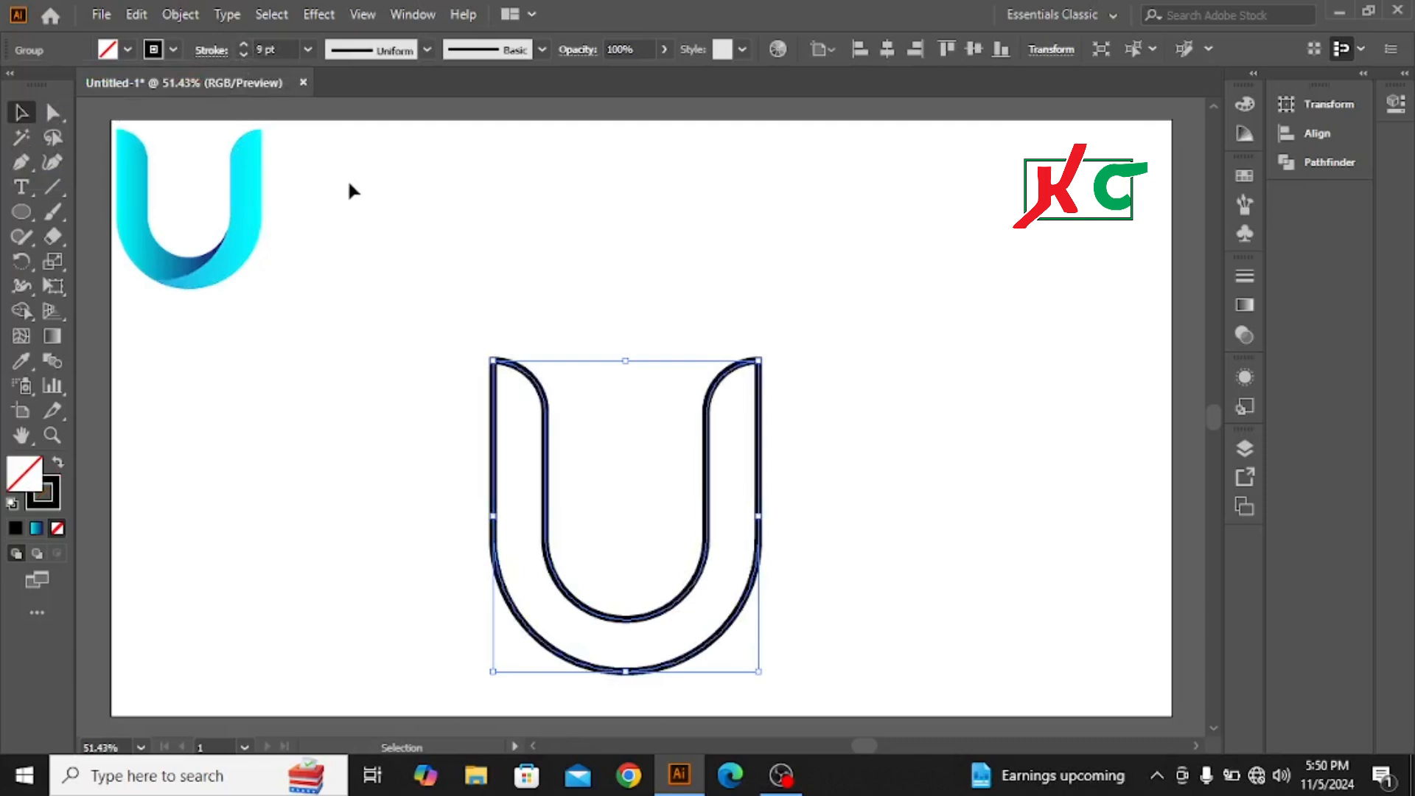
pyautogui.click(298, 372)
# Step: Draw a circle as wide as the U from its center, and shift it left so its edge meets the right arm's inner edge
pyautogui.click(20, 214)
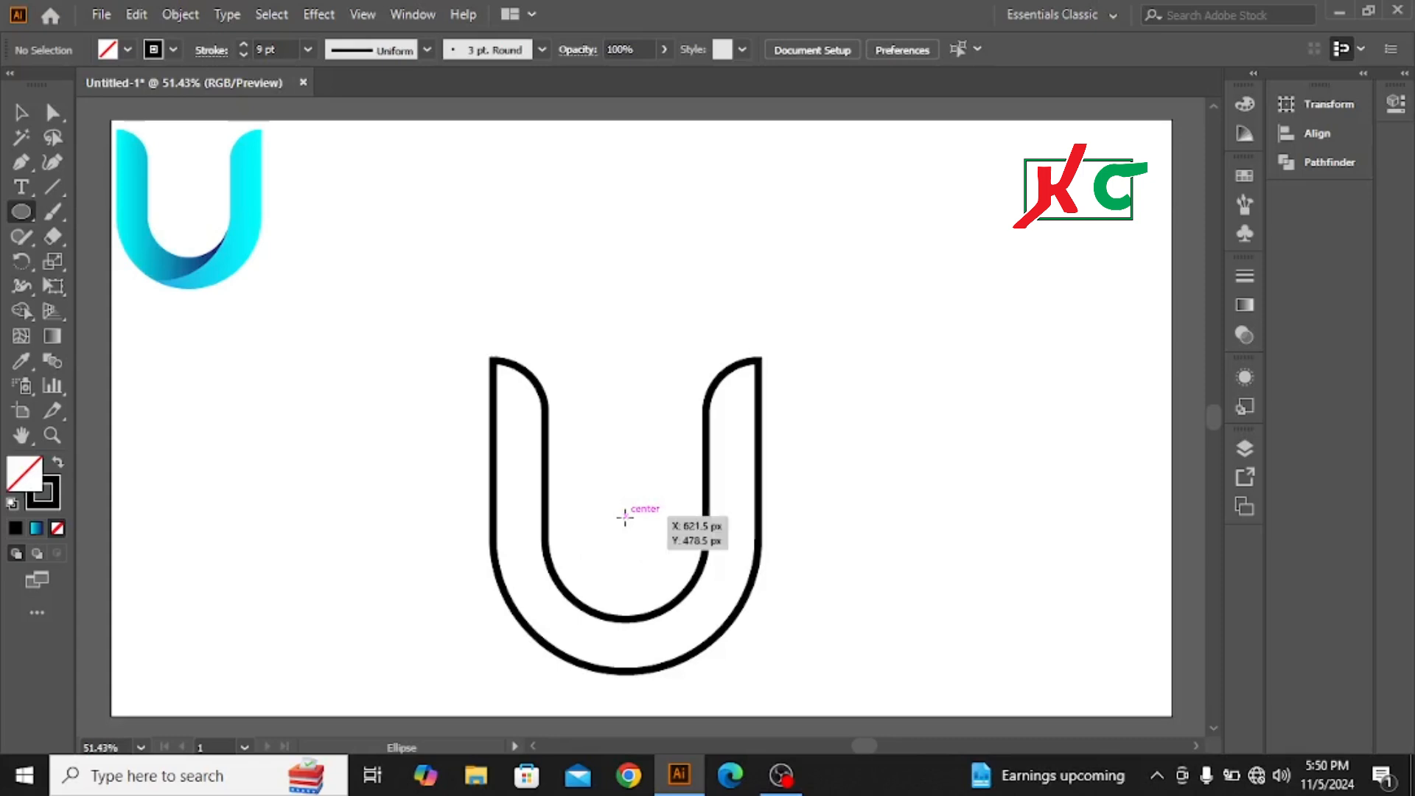
pyautogui.moveTo(625, 516); pyautogui.dragTo(735, 649)
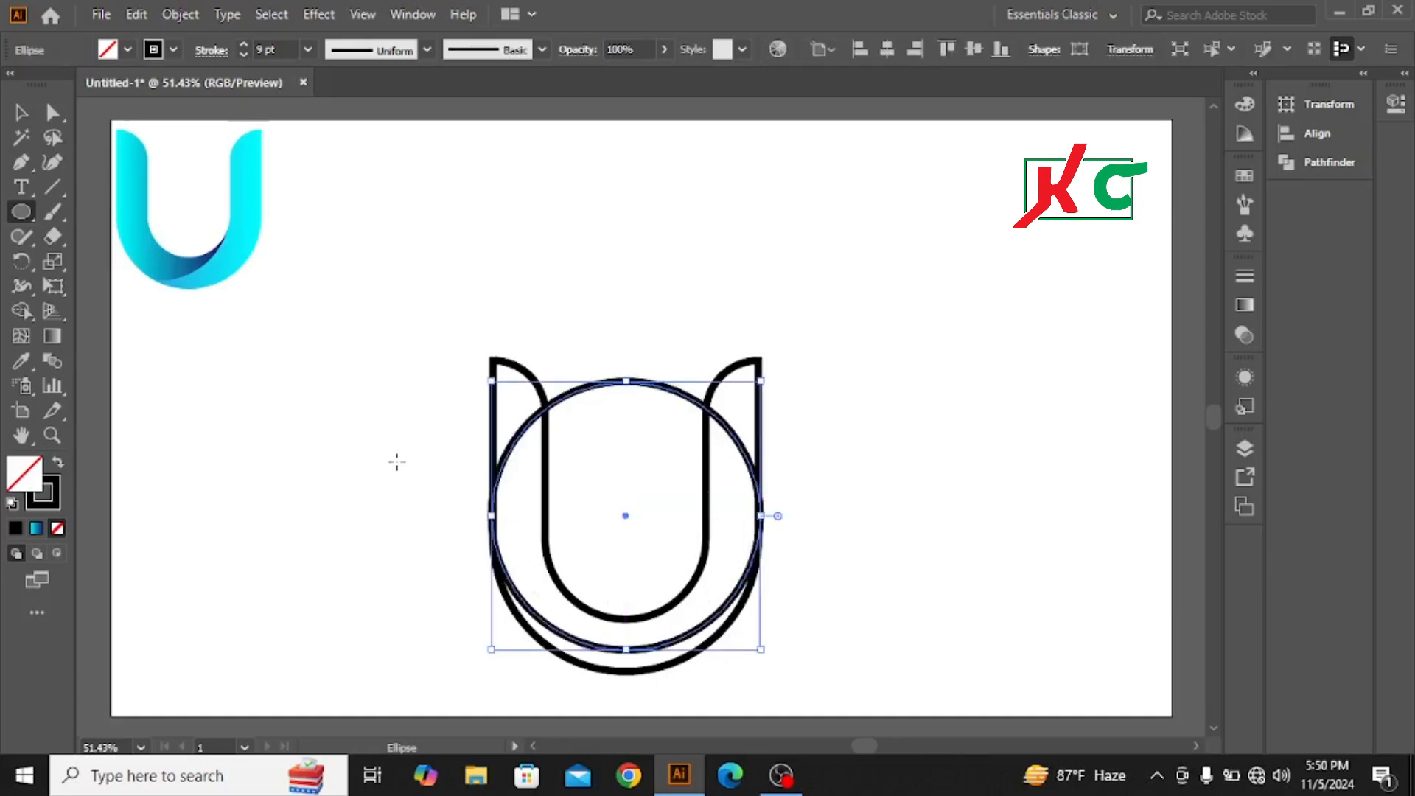
pyautogui.click(21, 112)
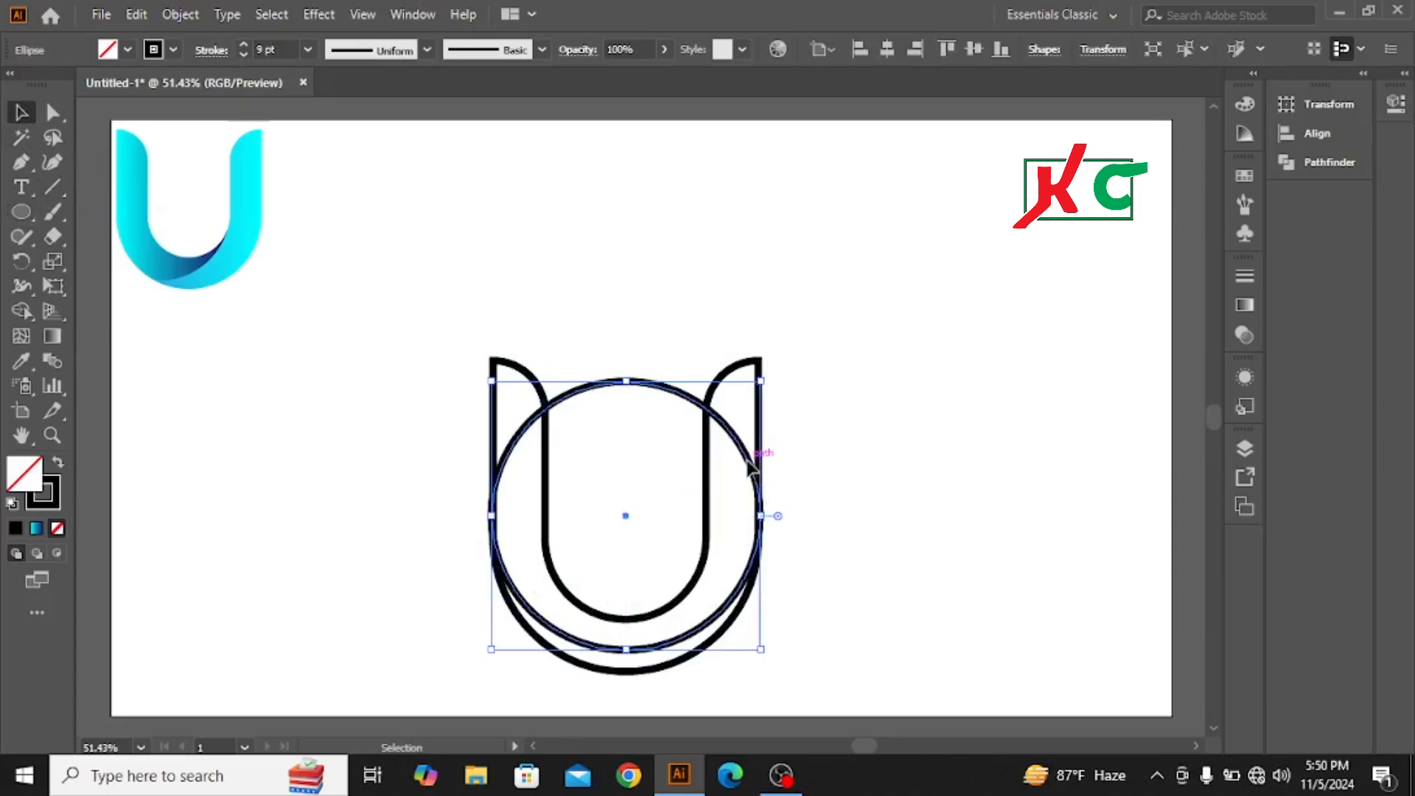
pyautogui.moveTo(752, 462); pyautogui.dragTo(700, 462)
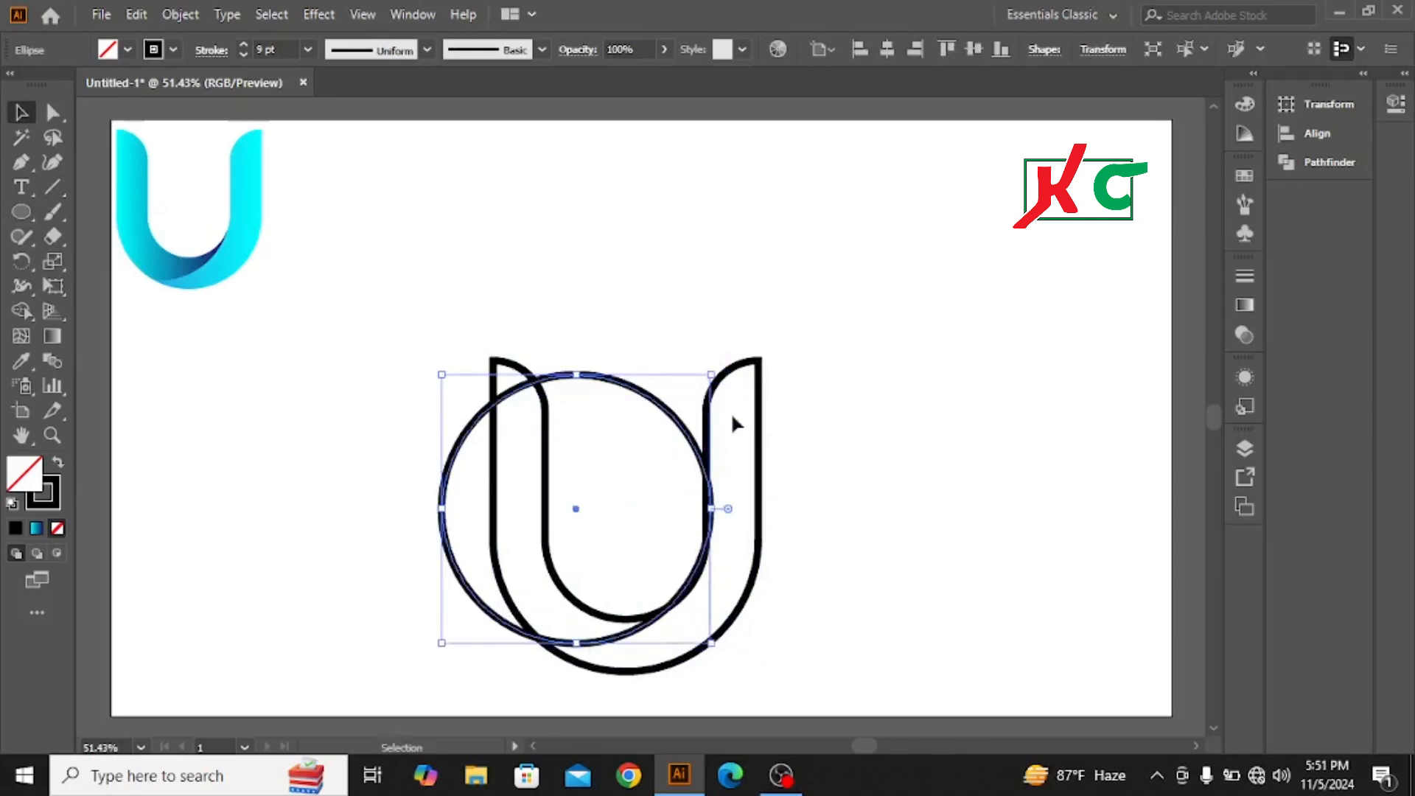
pyautogui.click(459, 271)
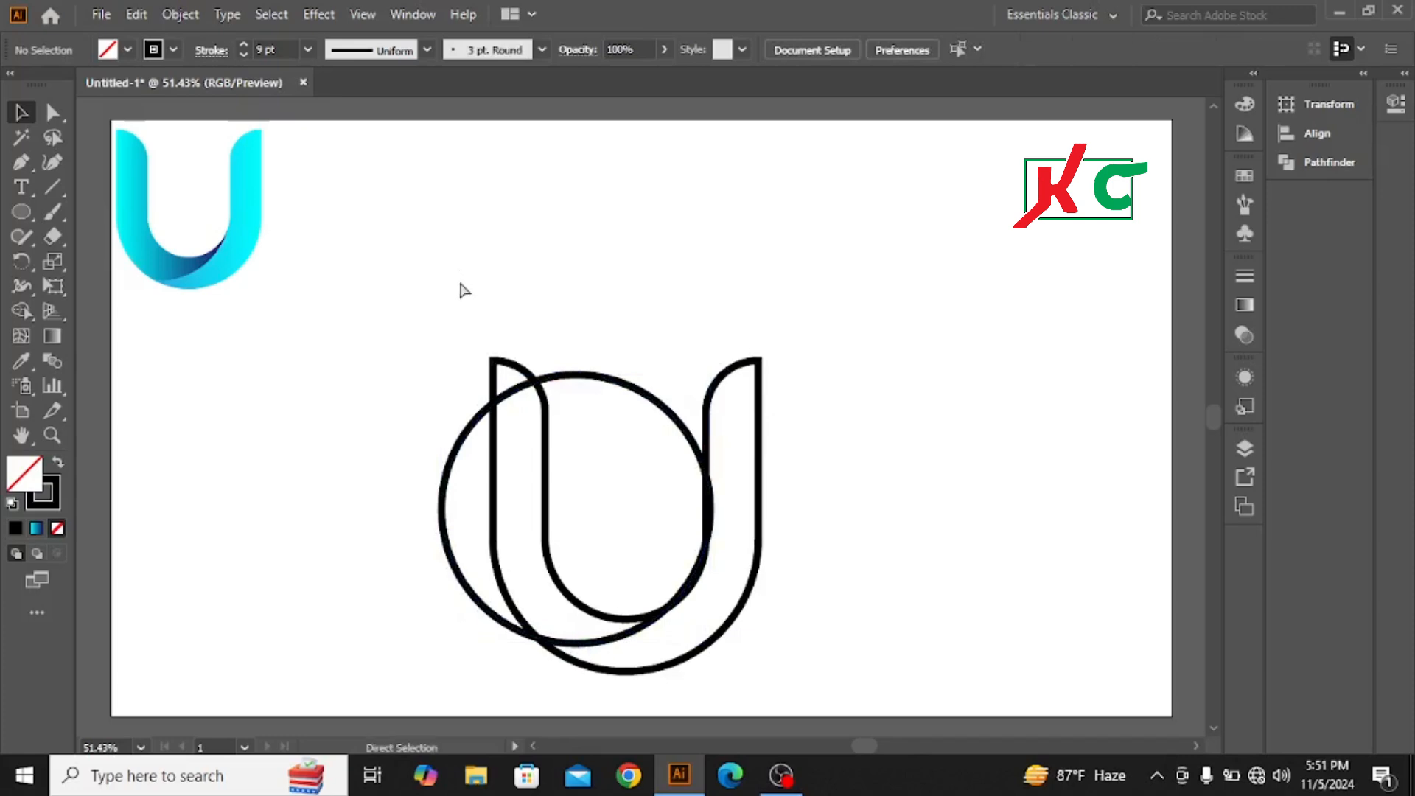
# Step: Switch to outline view and nudge the circle slightly left and down against the U's inner right curve
pyautogui.hotkey('ctrl', 'y')
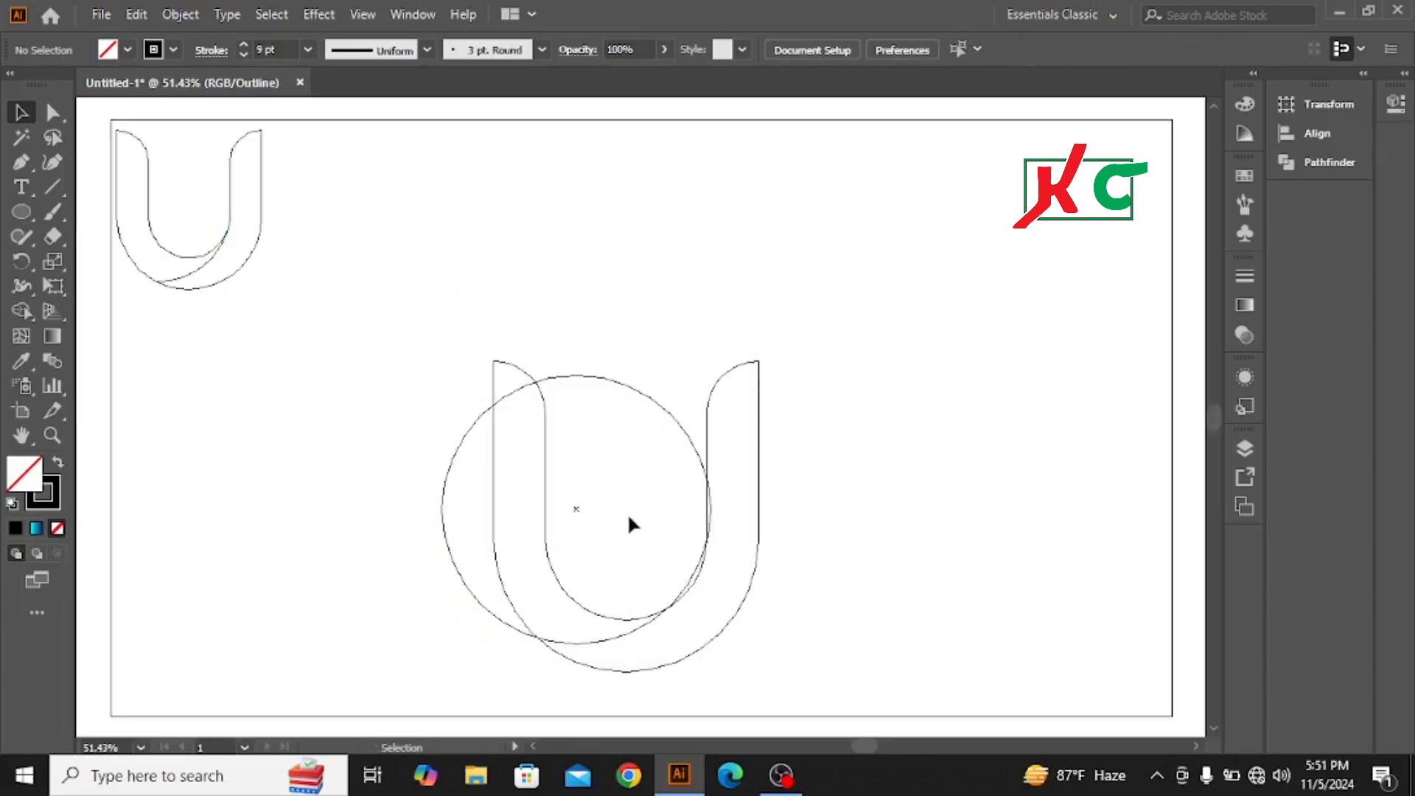
pyautogui.click(699, 458)
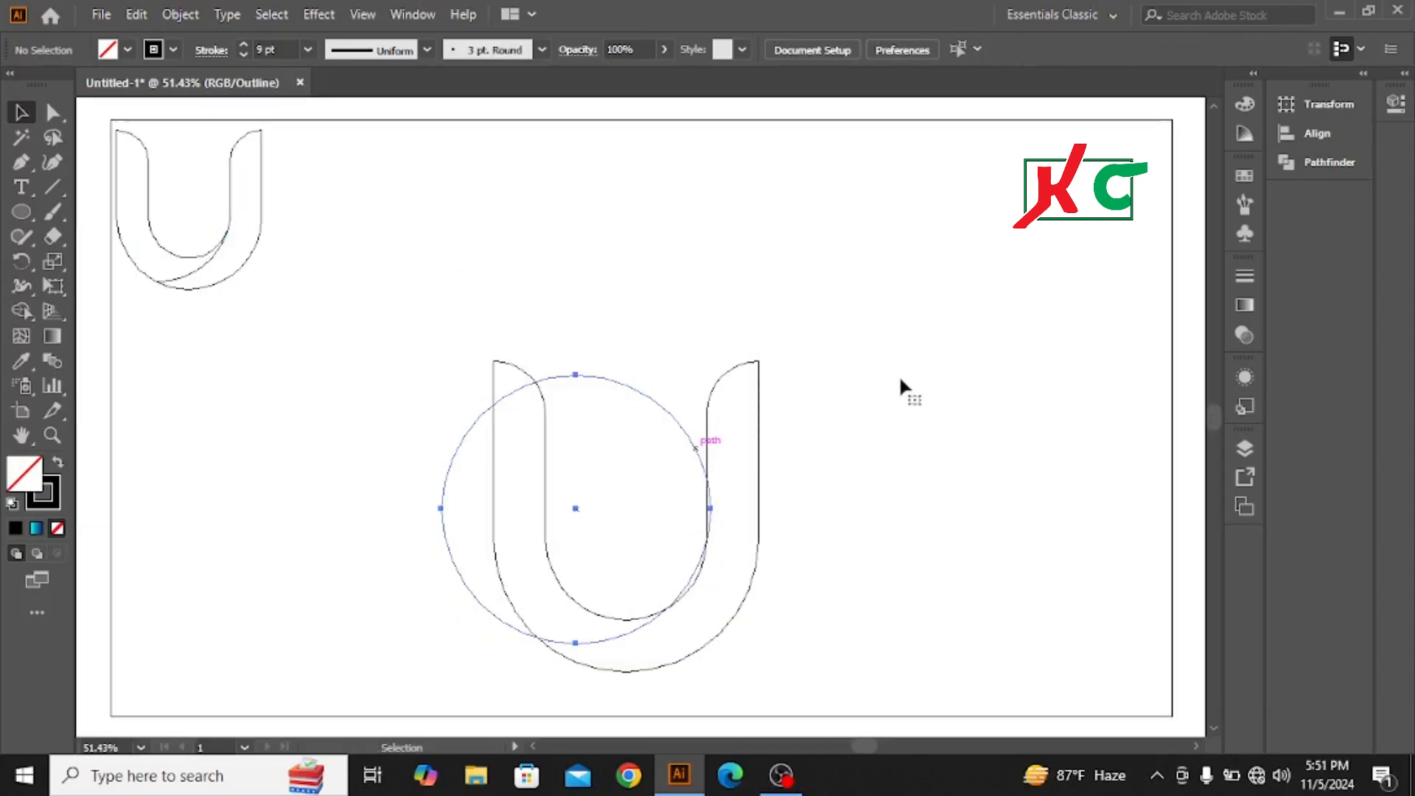
pyautogui.press('Left')
pyautogui.press('Left')
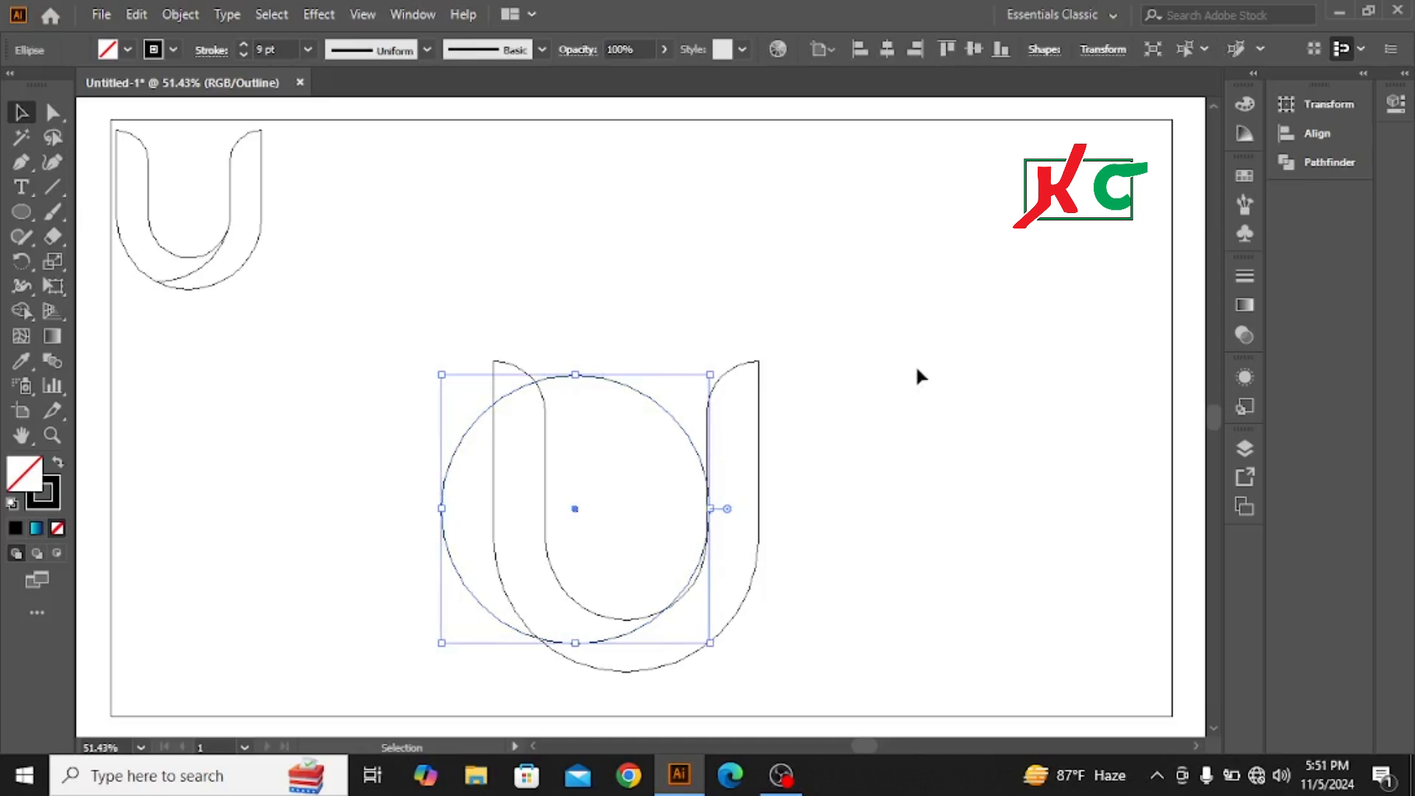
pyautogui.press('Down')
pyautogui.press('Down')
pyautogui.press('Down')
pyautogui.press('Down')
pyautogui.press('Down')
pyautogui.press('Down')
pyautogui.press('Down')
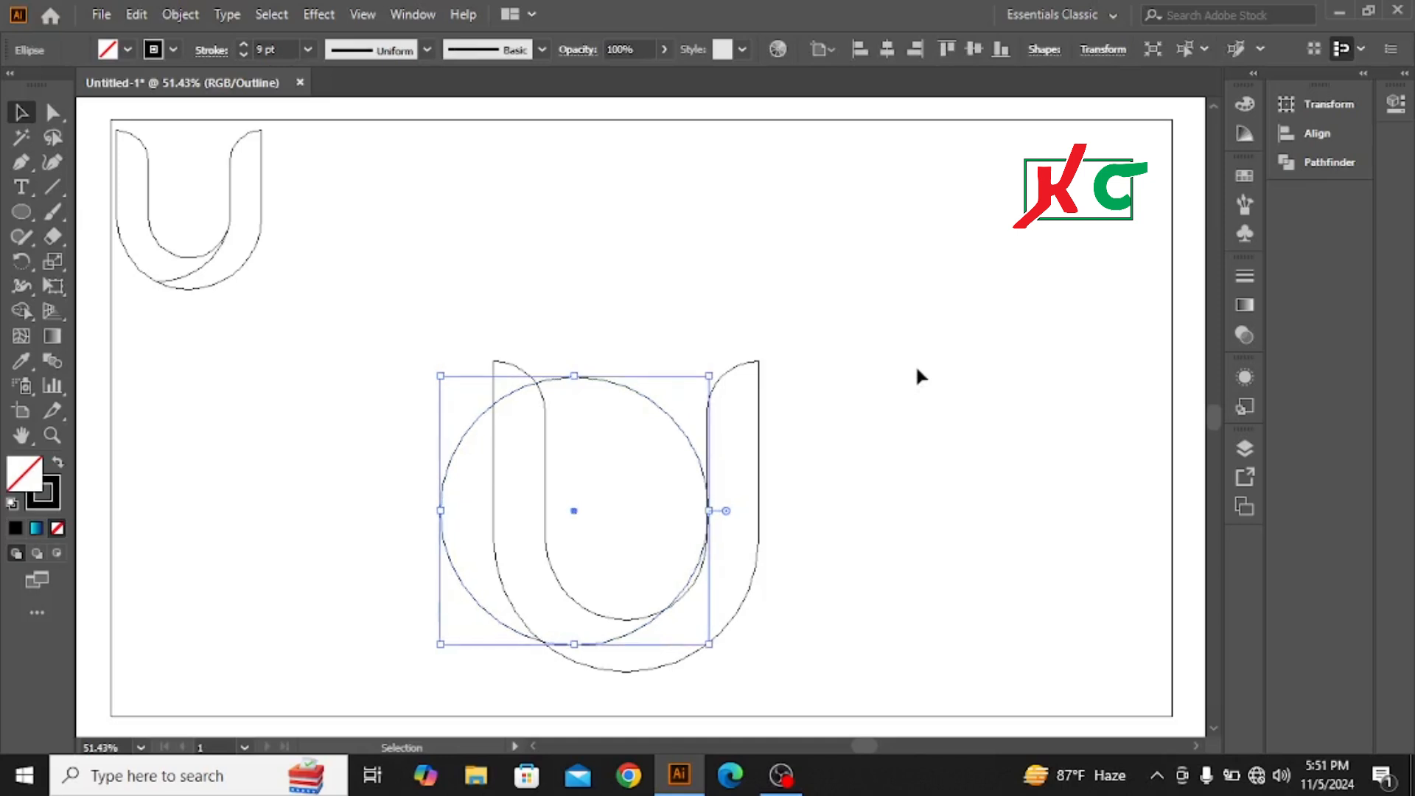
pyautogui.press('Down')
pyautogui.press('Down')
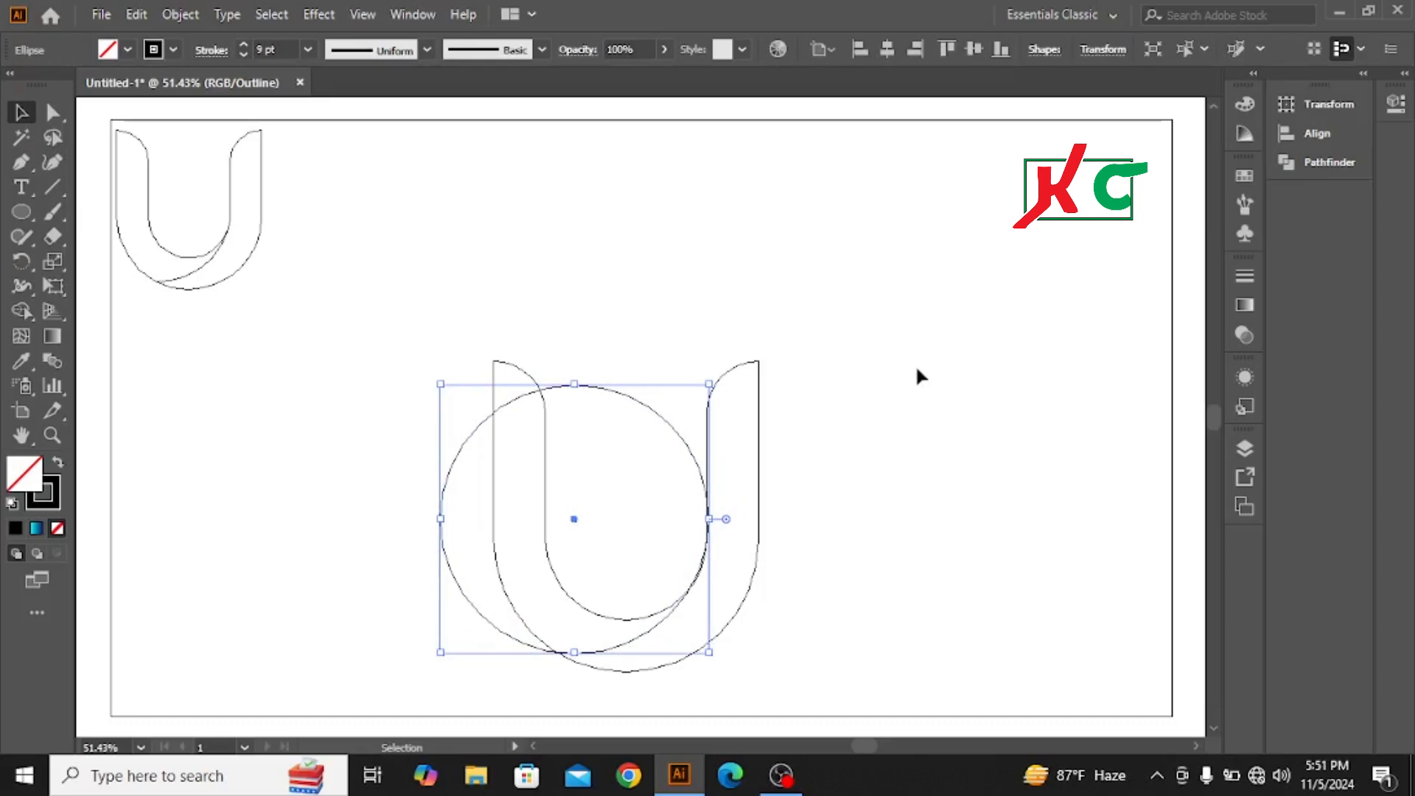
pyautogui.click(917, 369)
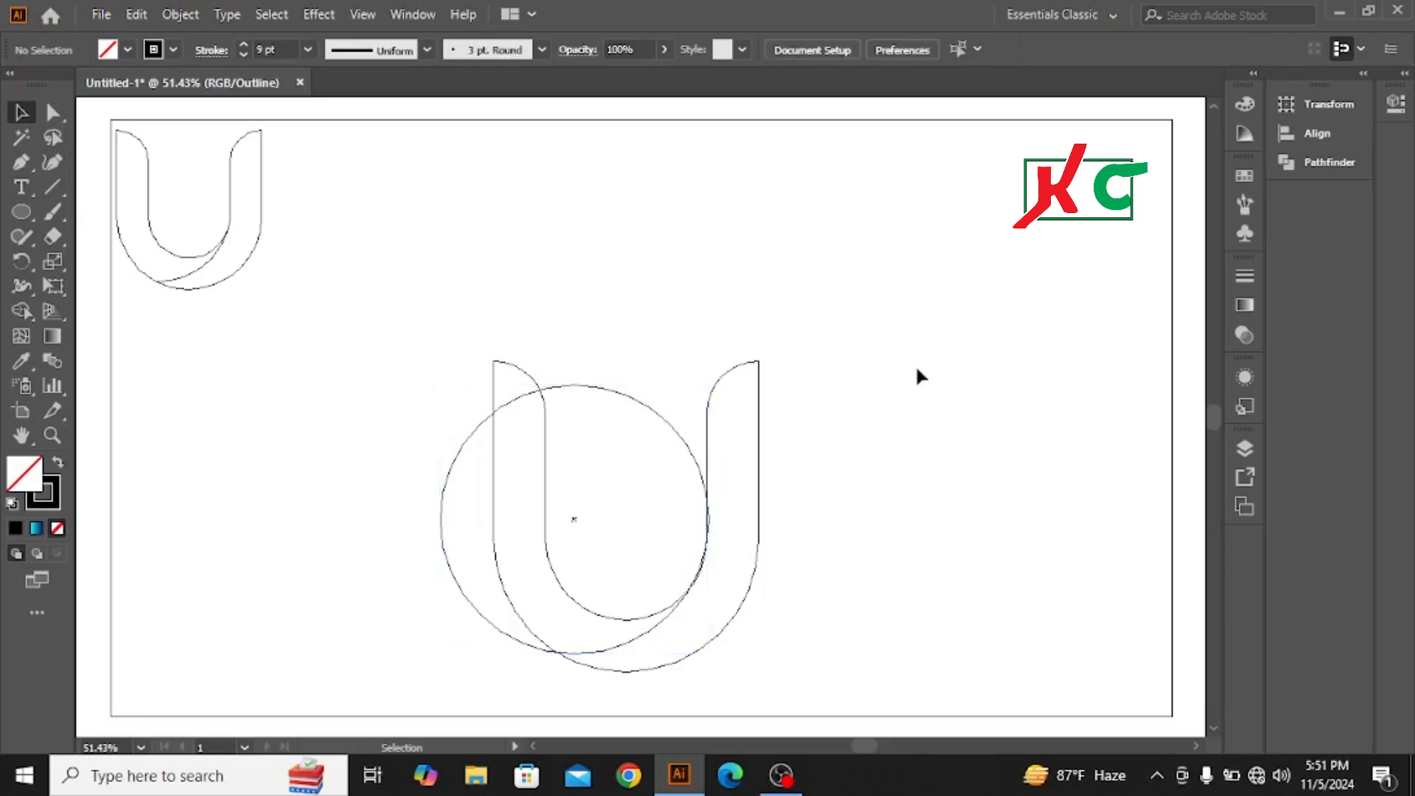
# Step: Nudge the circle slightly right and up to refine its contact with the right arm's inner edge
pyautogui.click(674, 429)
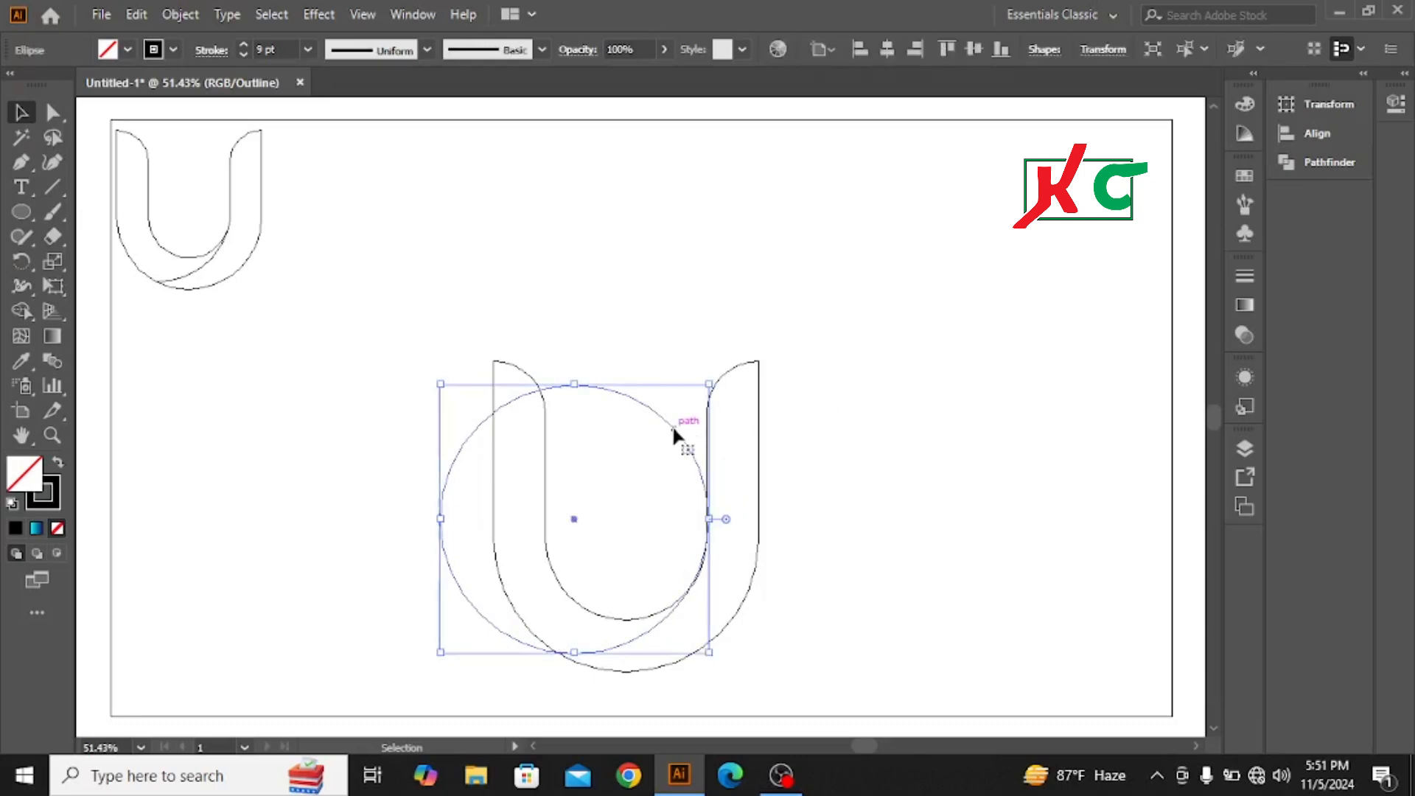
pyautogui.press('Left')
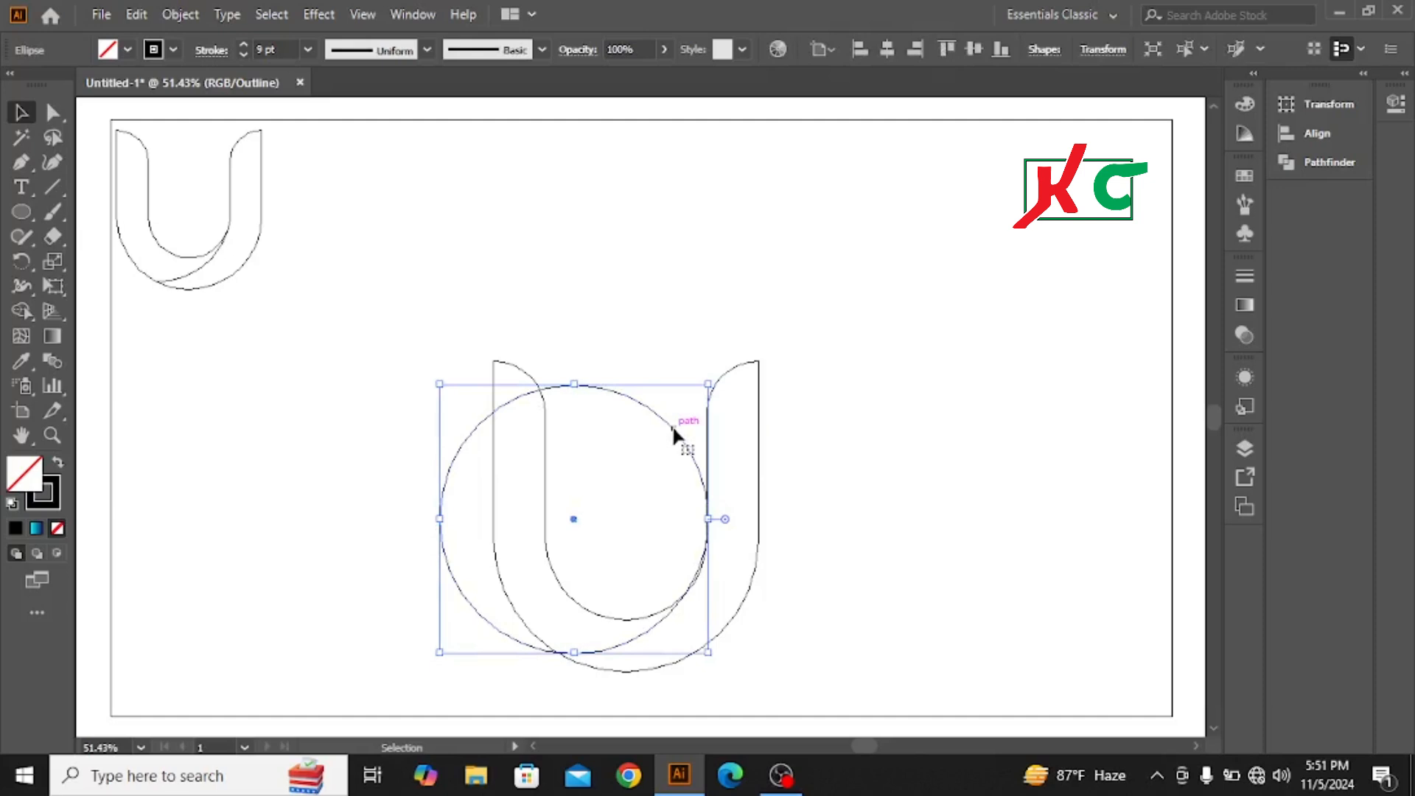
pyautogui.press('Right')
pyautogui.press('Right')
pyautogui.press('Right')
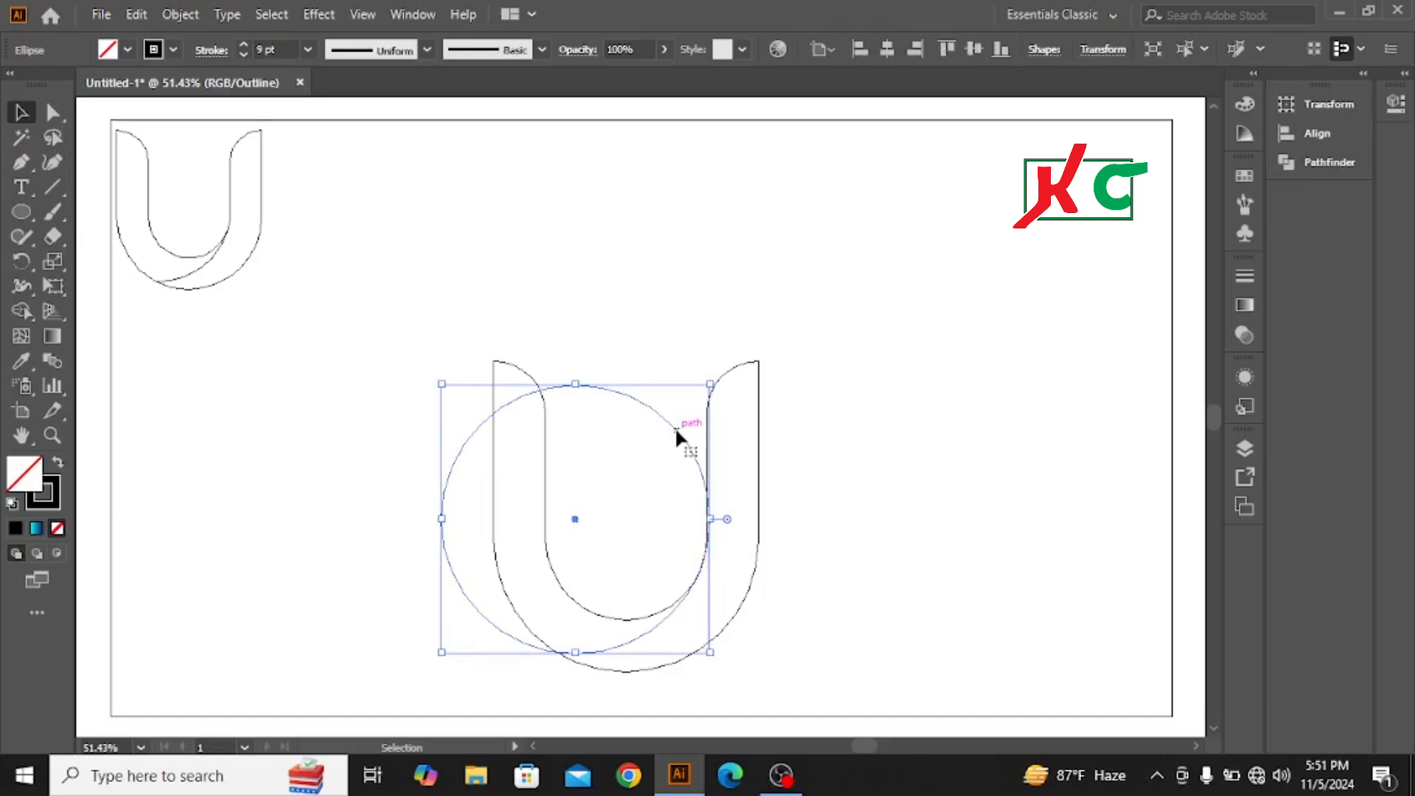
pyautogui.press('Up')
pyautogui.press('Up')
pyautogui.press('Up')
pyautogui.press('Up')
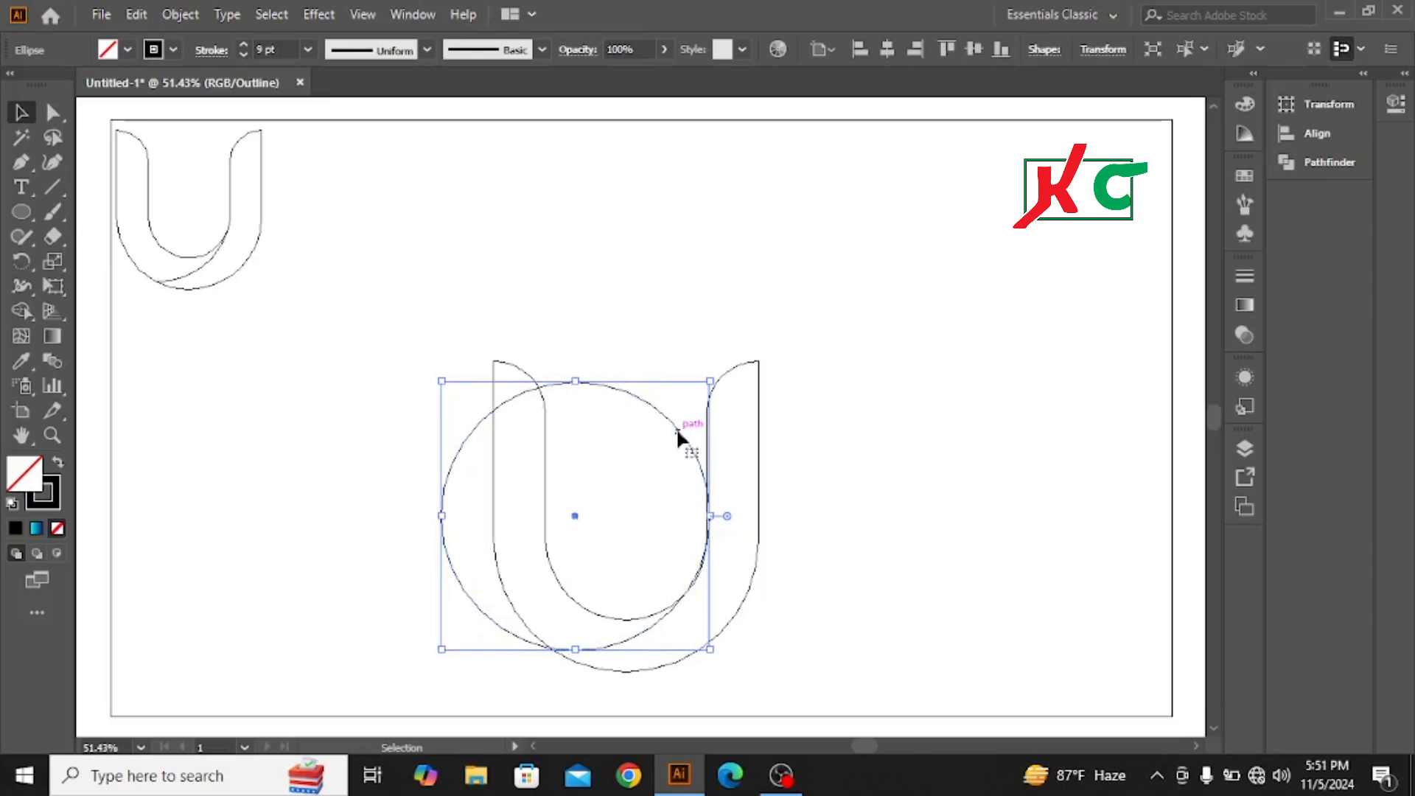
pyautogui.click(1032, 417)
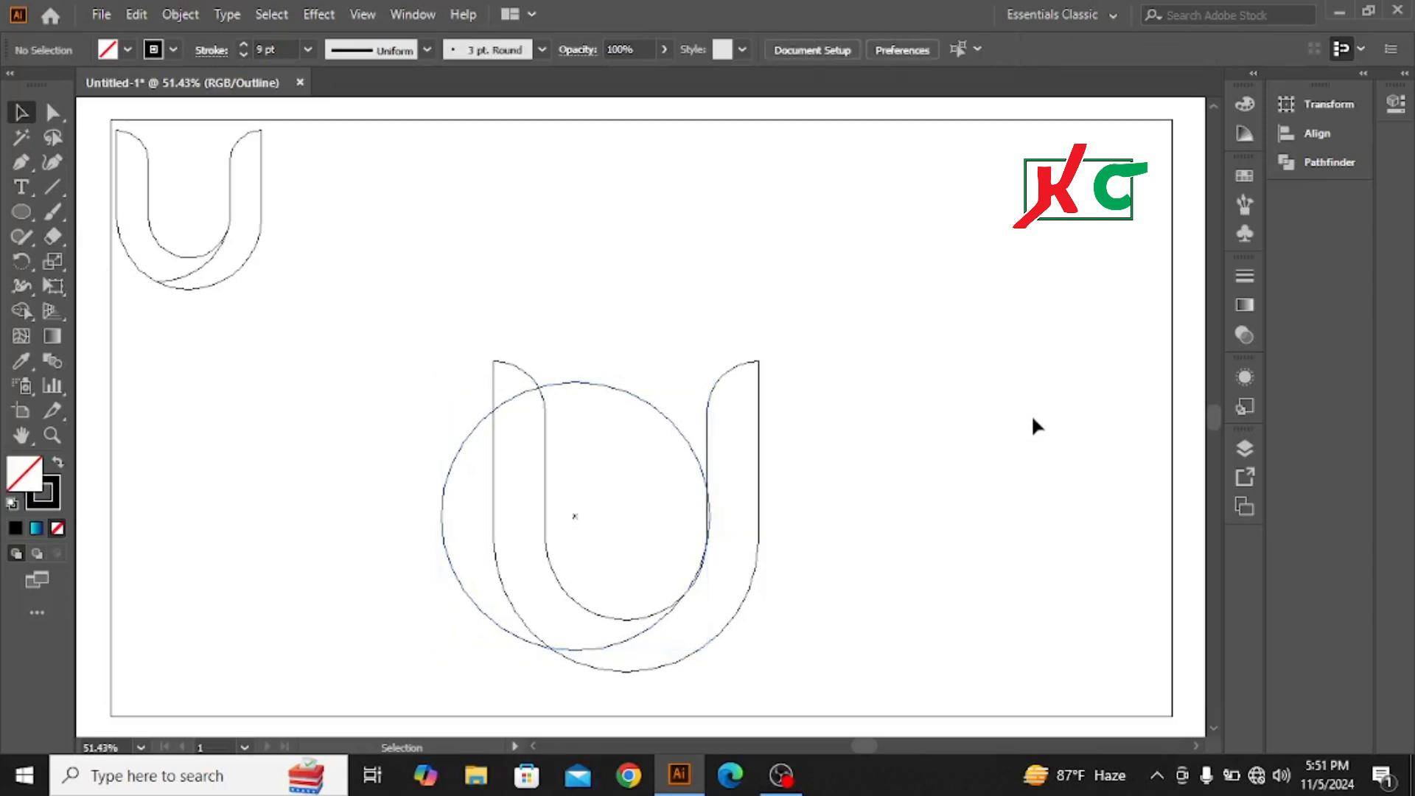
# Step: Nudge the circle back down and slightly left so its arc runs smoothly off the right arm's inner edge
pyautogui.click(697, 456)
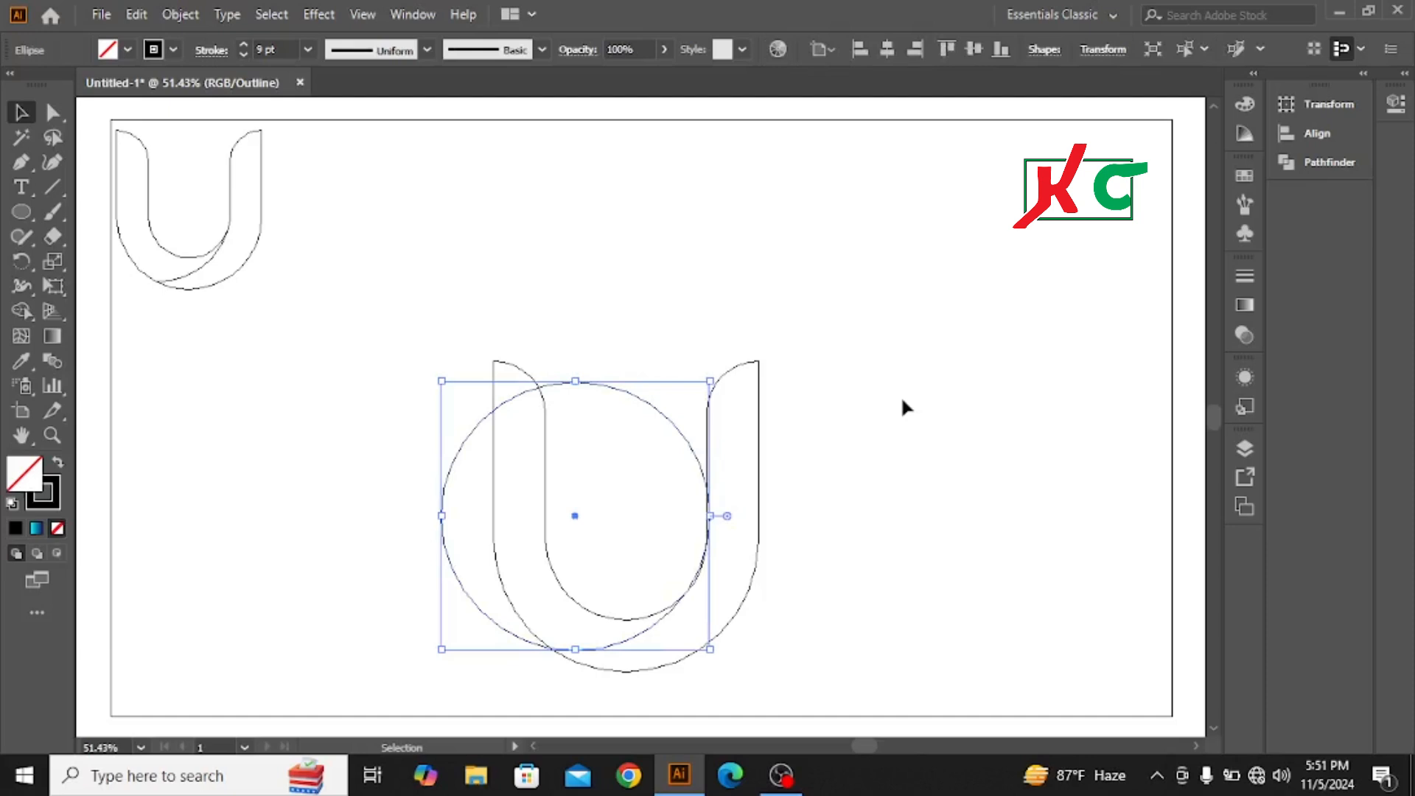
pyautogui.press('Down')
pyautogui.press('Down')
pyautogui.press('Down')
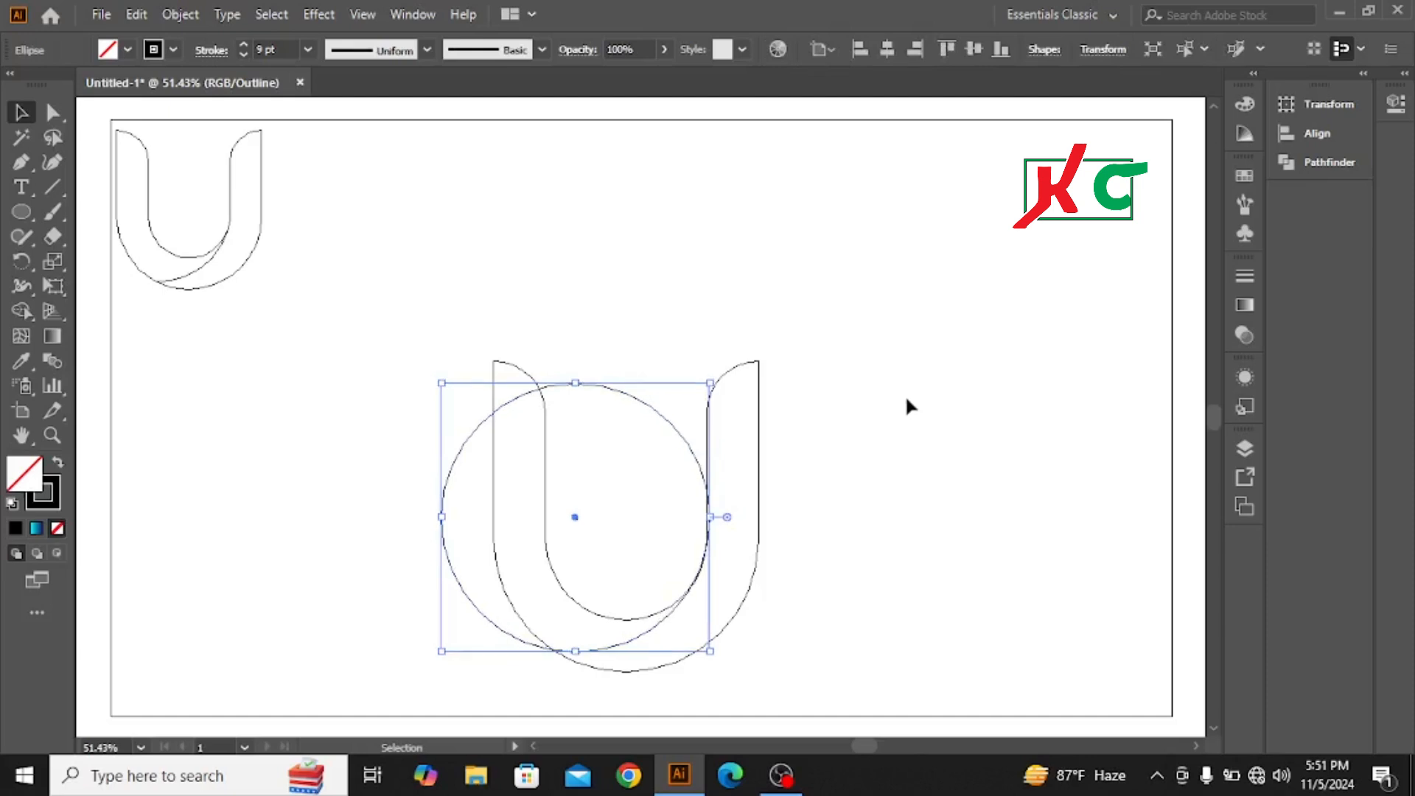
pyautogui.press('Down')
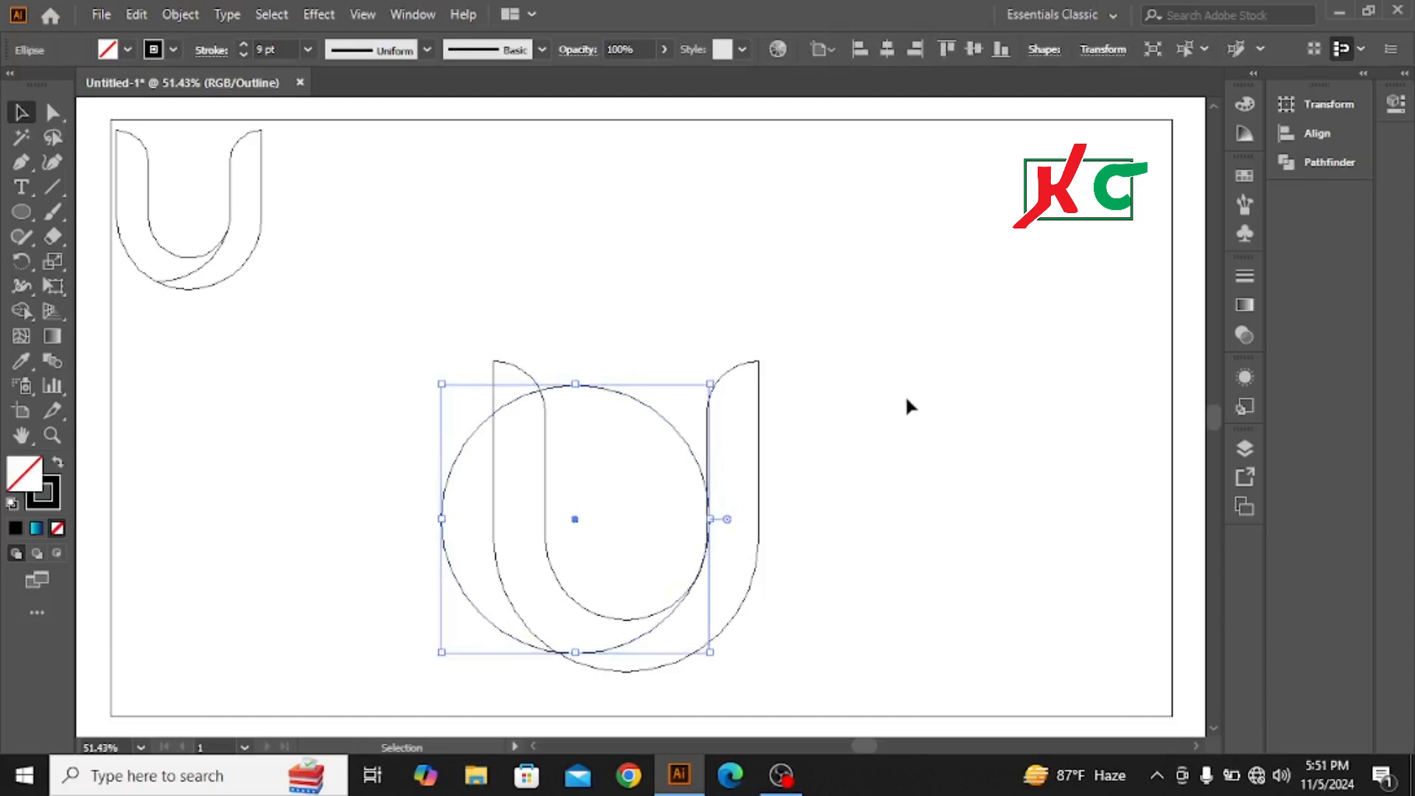
pyautogui.click(911, 400)
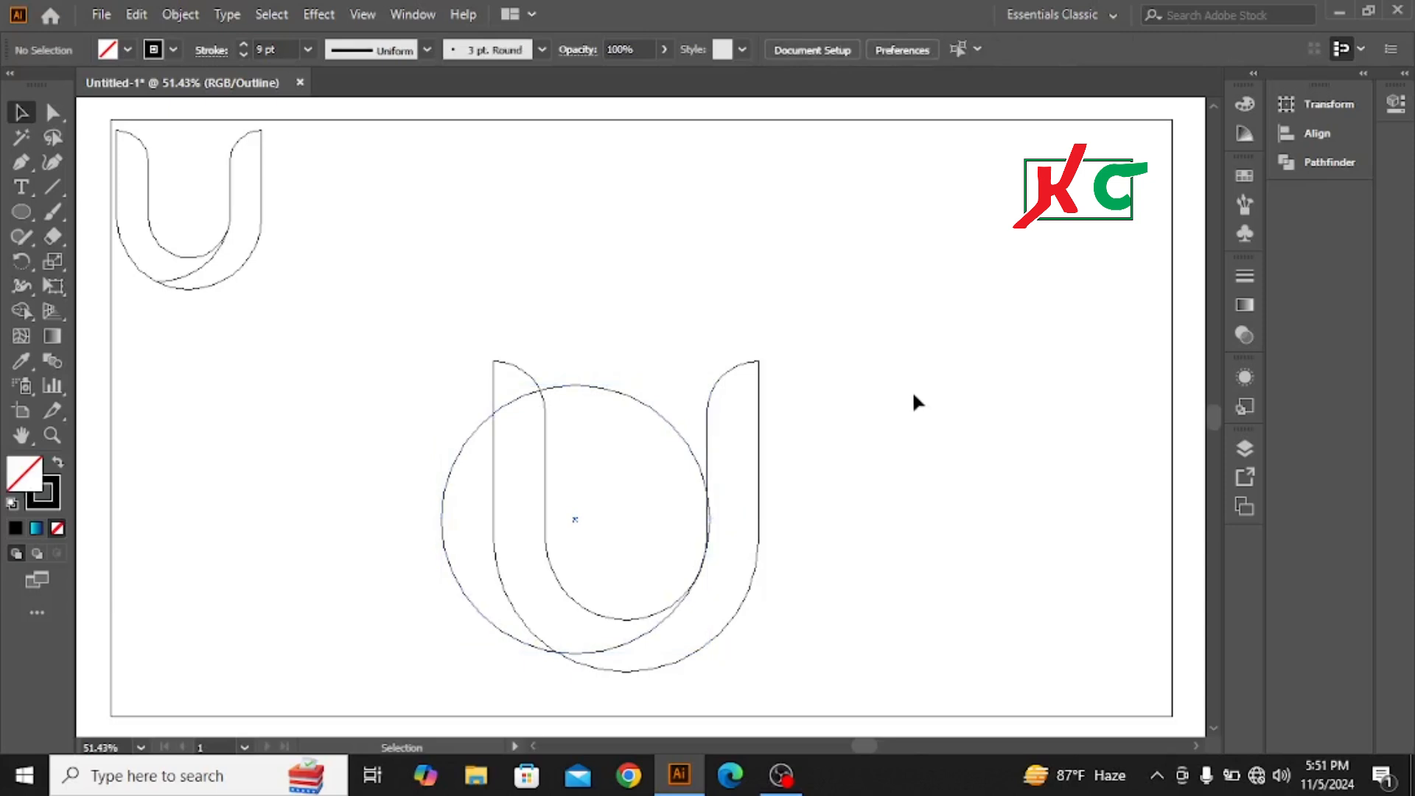
pyautogui.click(661, 414)
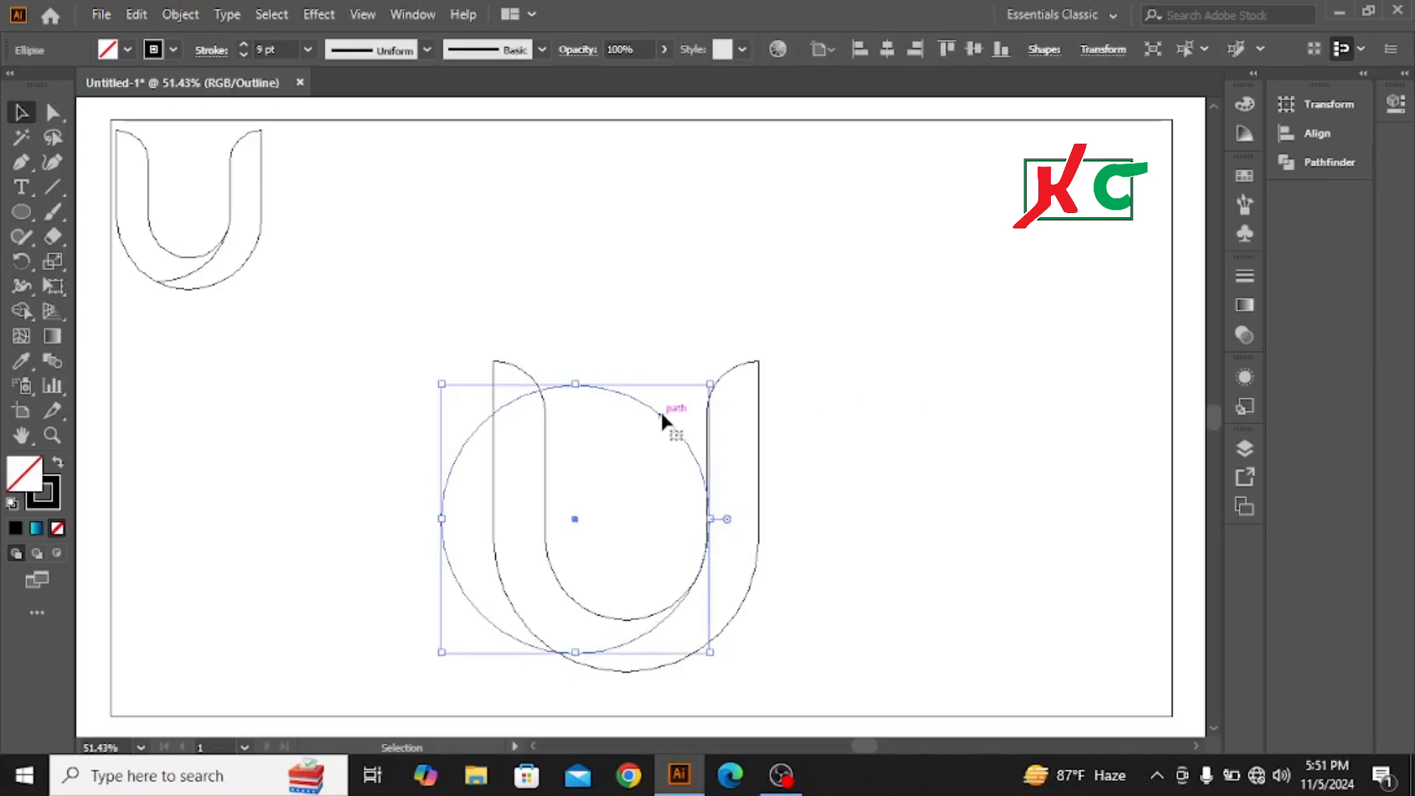
pyautogui.click(845, 410)
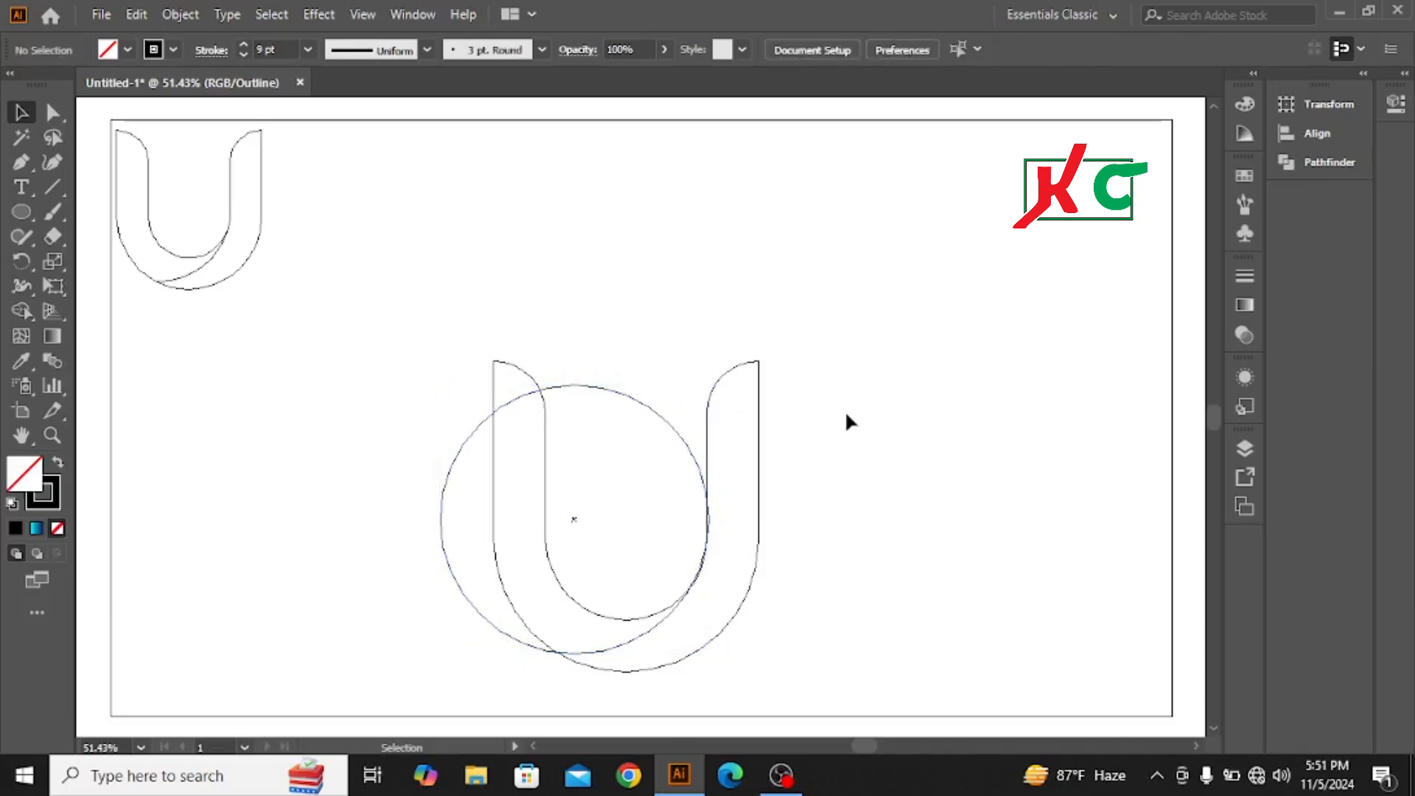
pyautogui.click(664, 417)
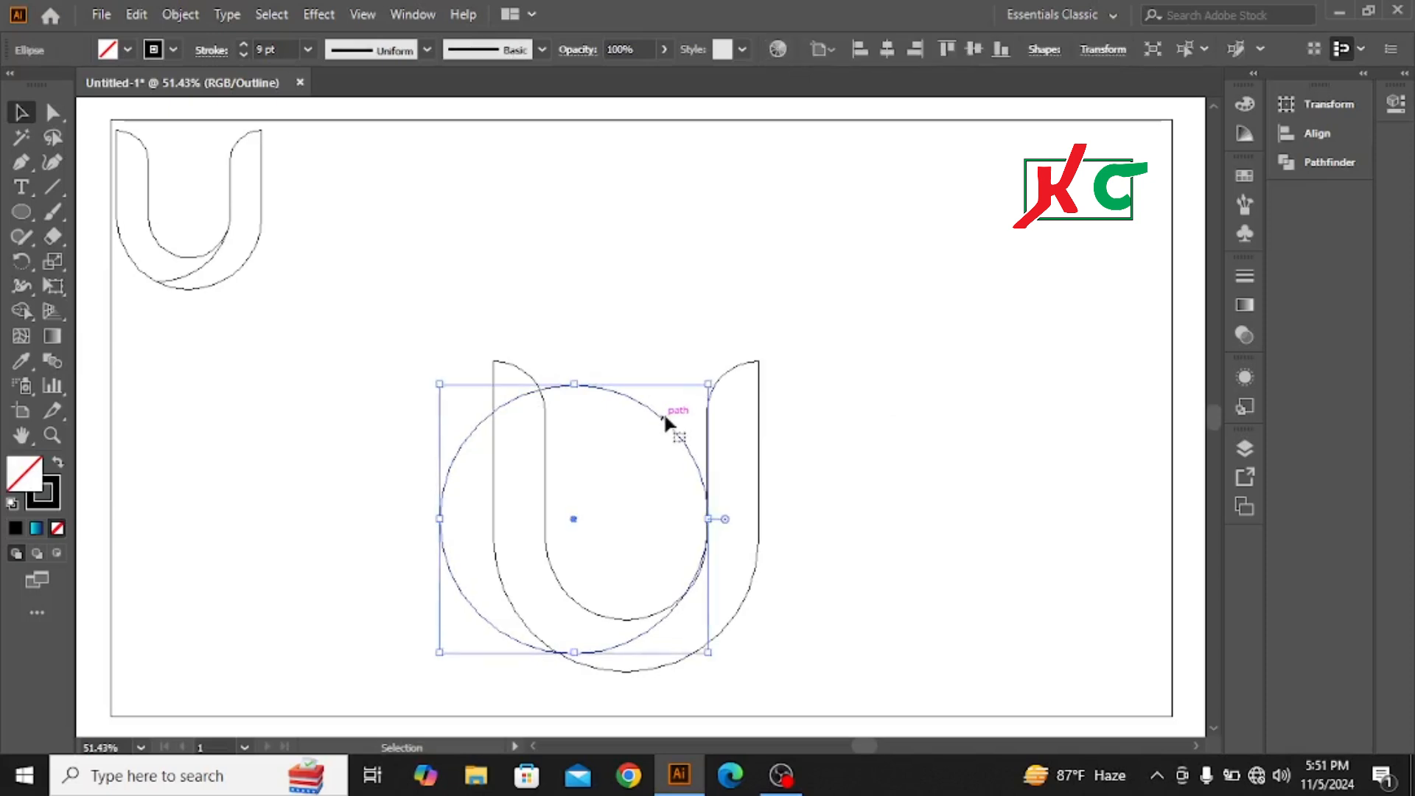
# Step: Nudge the circle slightly down so its lower arc curves off the right arm's inner edge, and return to preview view
pyautogui.click(862, 418)
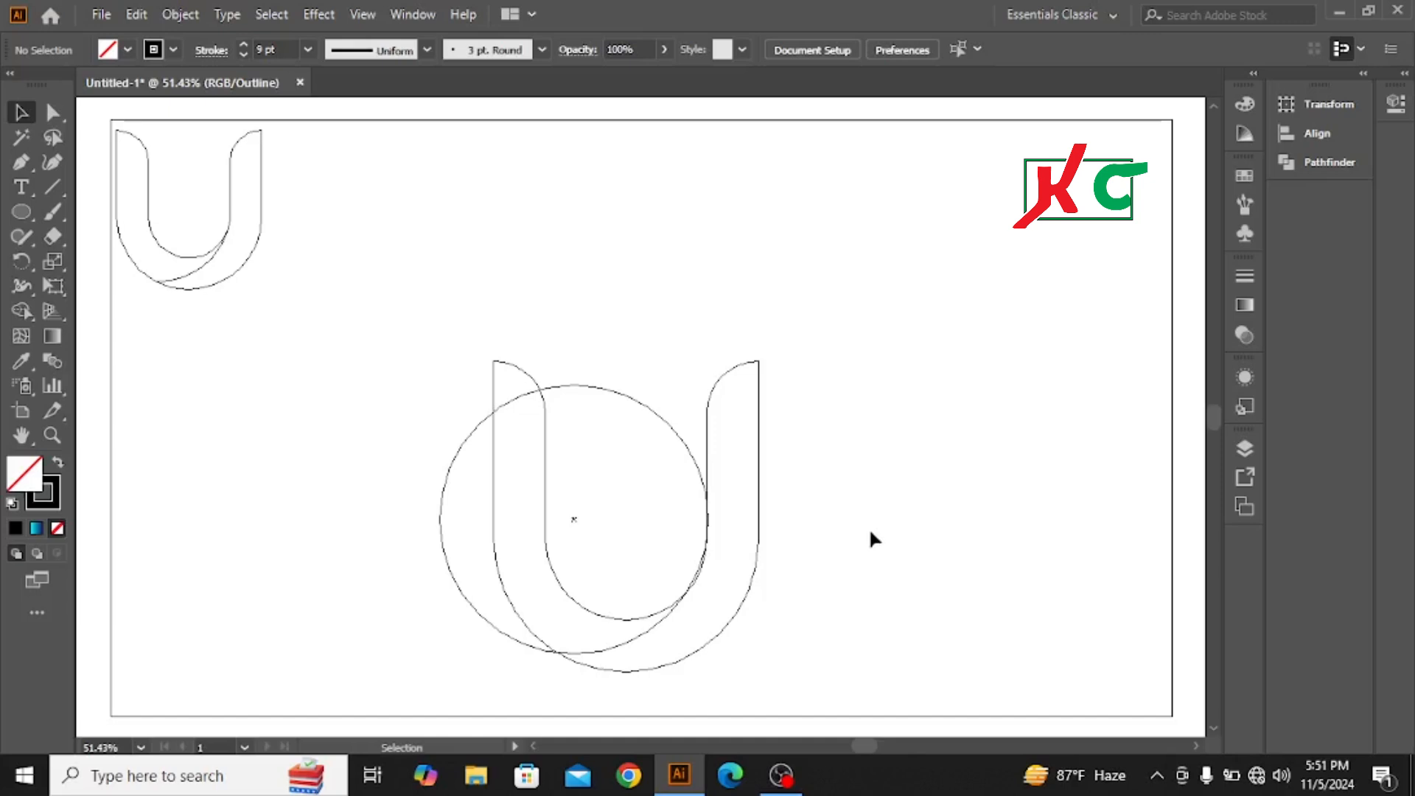
pyautogui.click(687, 454)
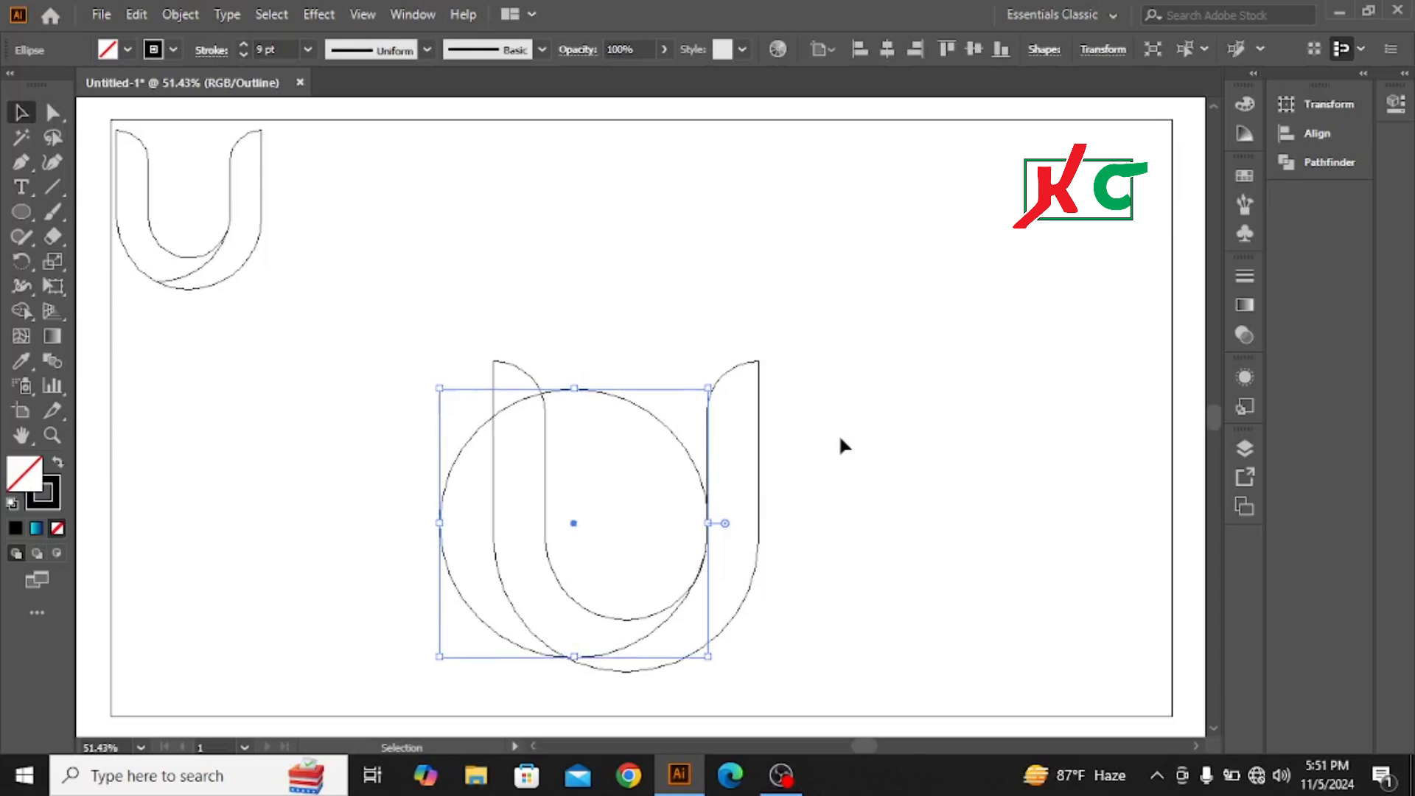
pyautogui.press('Down')
pyautogui.press('Down')
pyautogui.press('Down')
pyautogui.click(840, 439)
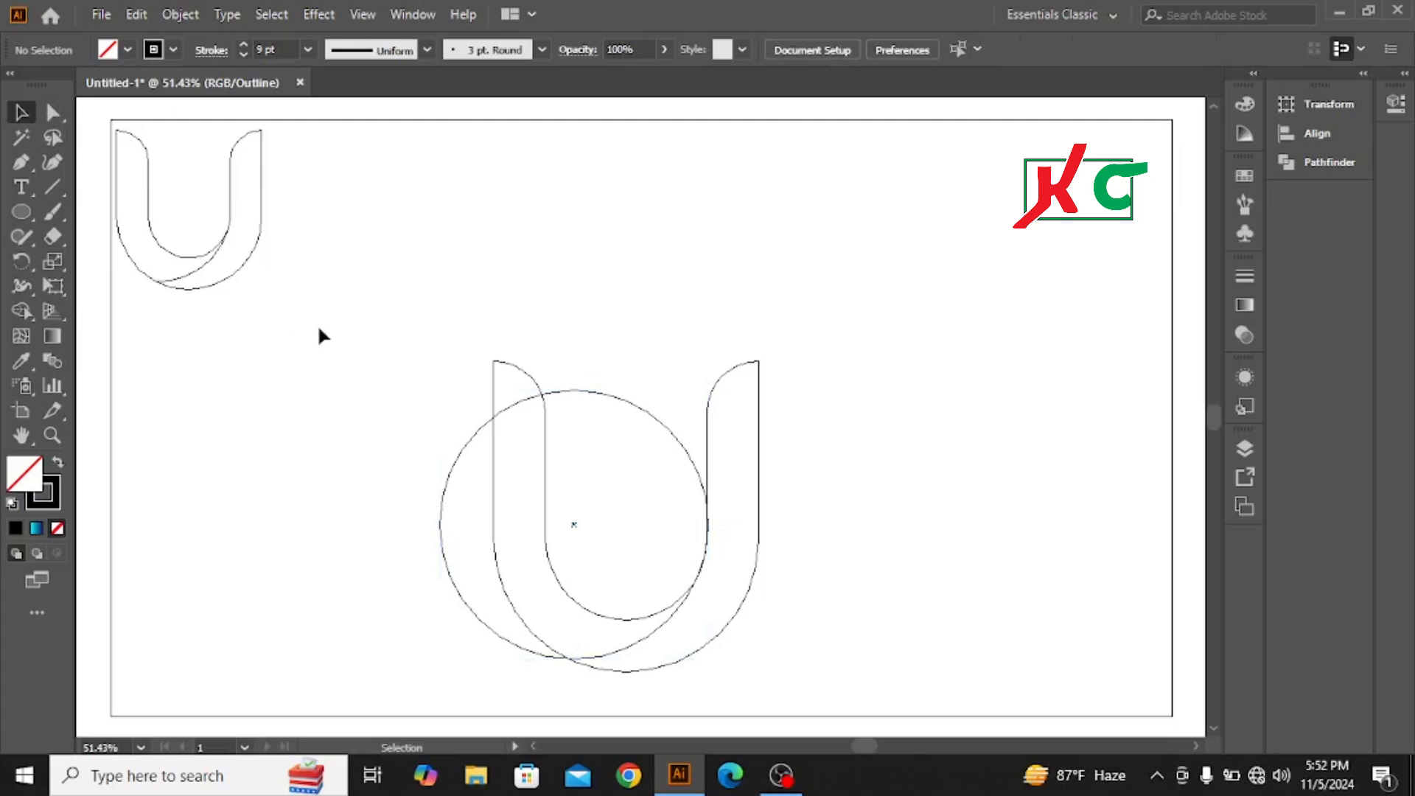
pyautogui.press('a')
pyautogui.hotkey('ctrl', 'y')
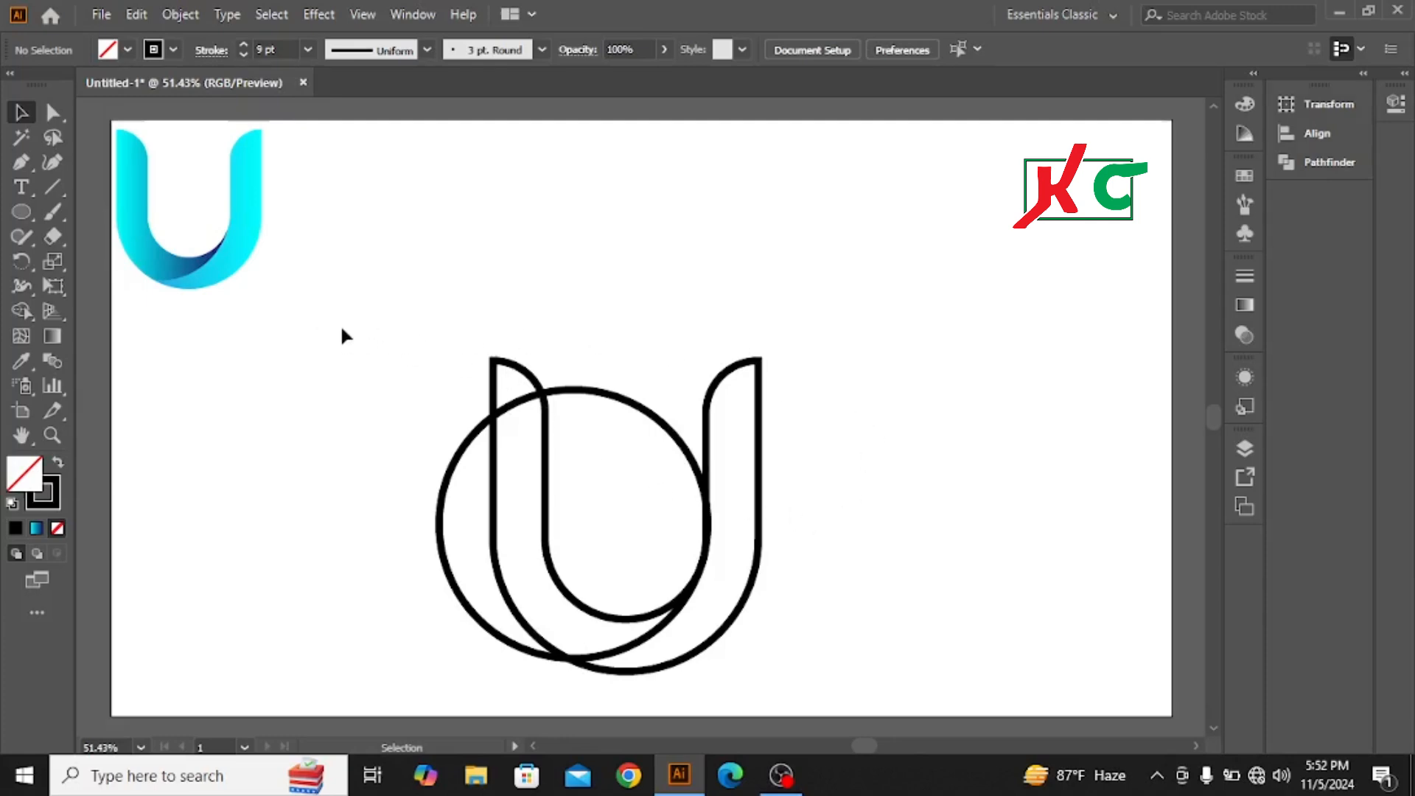
# Step: With Shape Builder, remove the circle areas outside the U's body and merge the left arm's tip with the band below it
pyautogui.moveTo(337, 318); pyautogui.dragTo(857, 582)
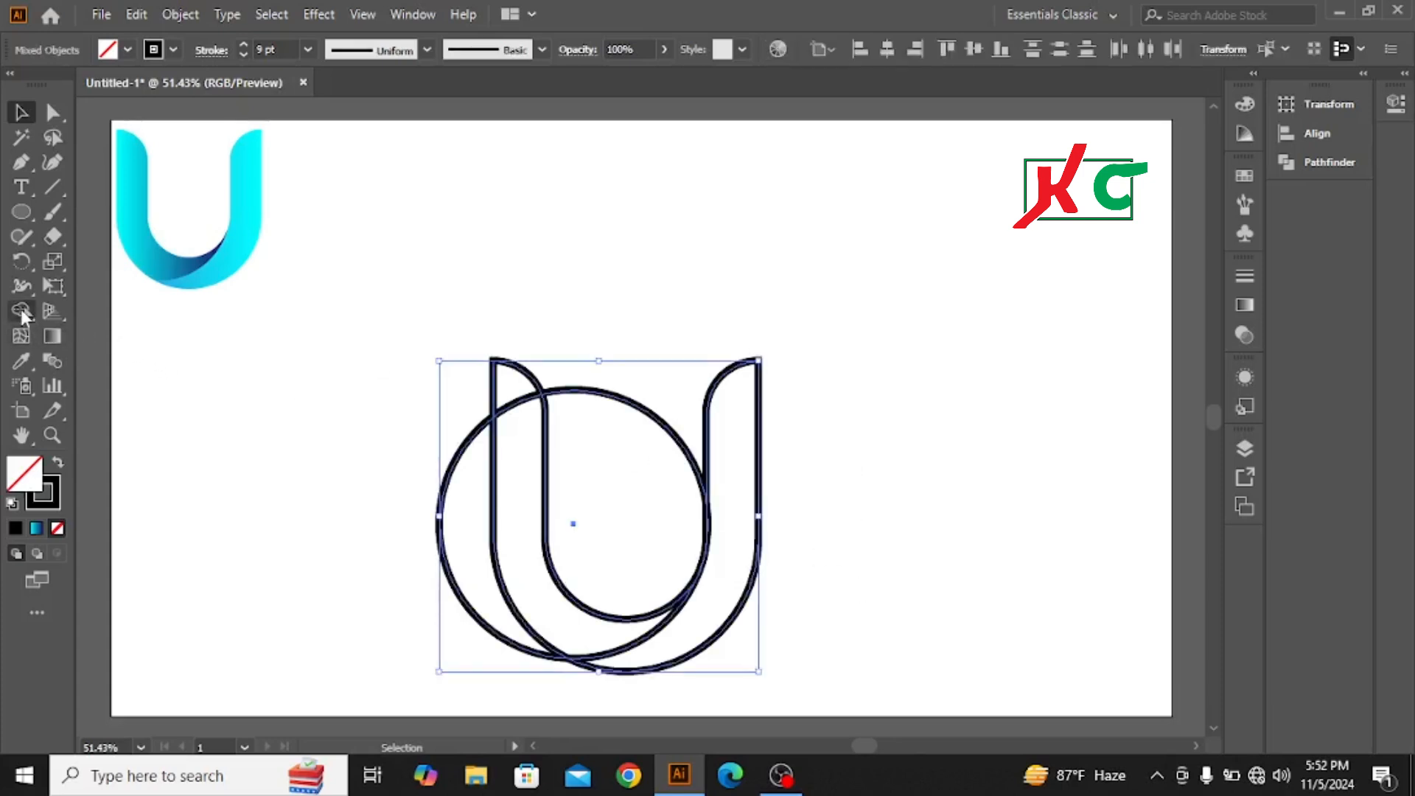
pyautogui.click(21, 310)
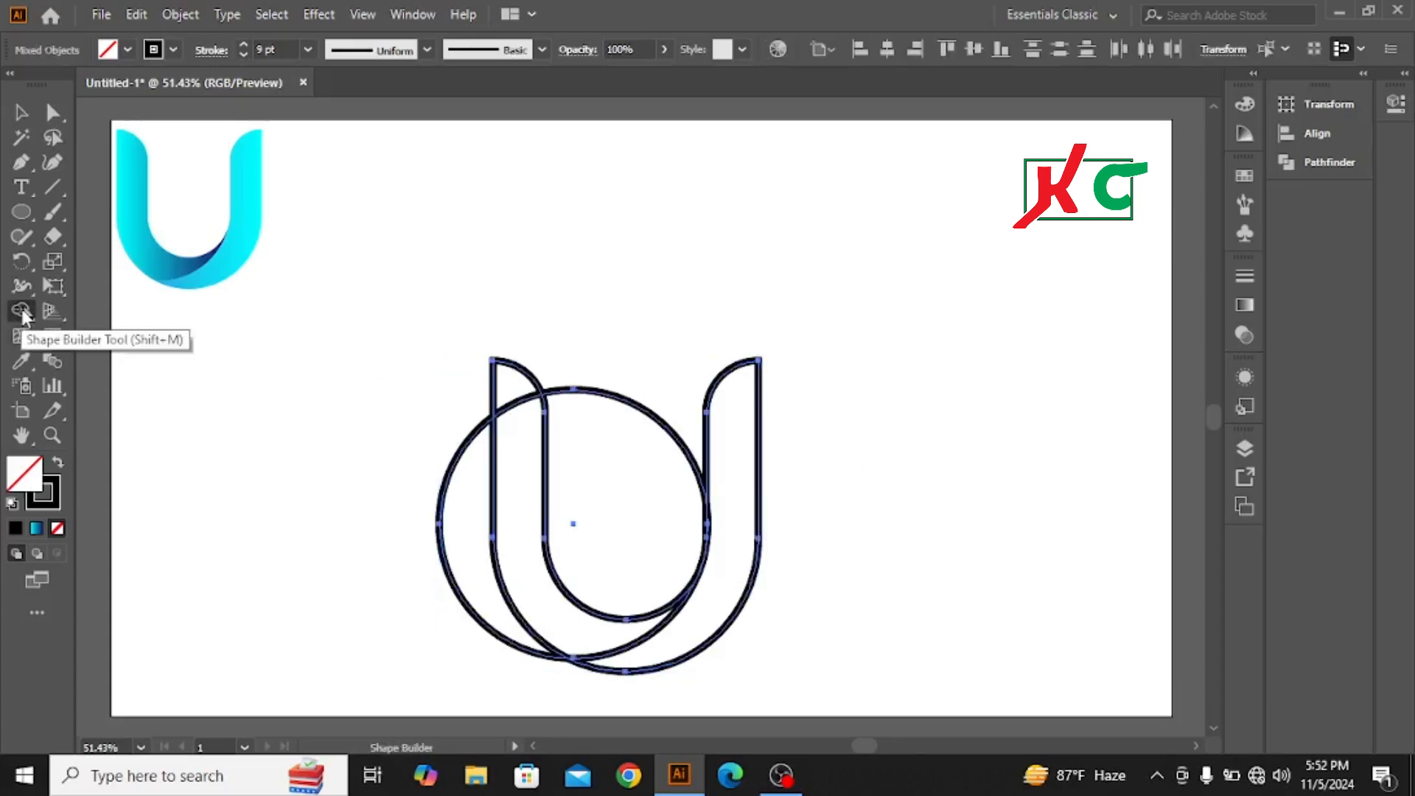
pyautogui.keyDown('alt'); pyautogui.click(441, 495); pyautogui.keyUp('alt')
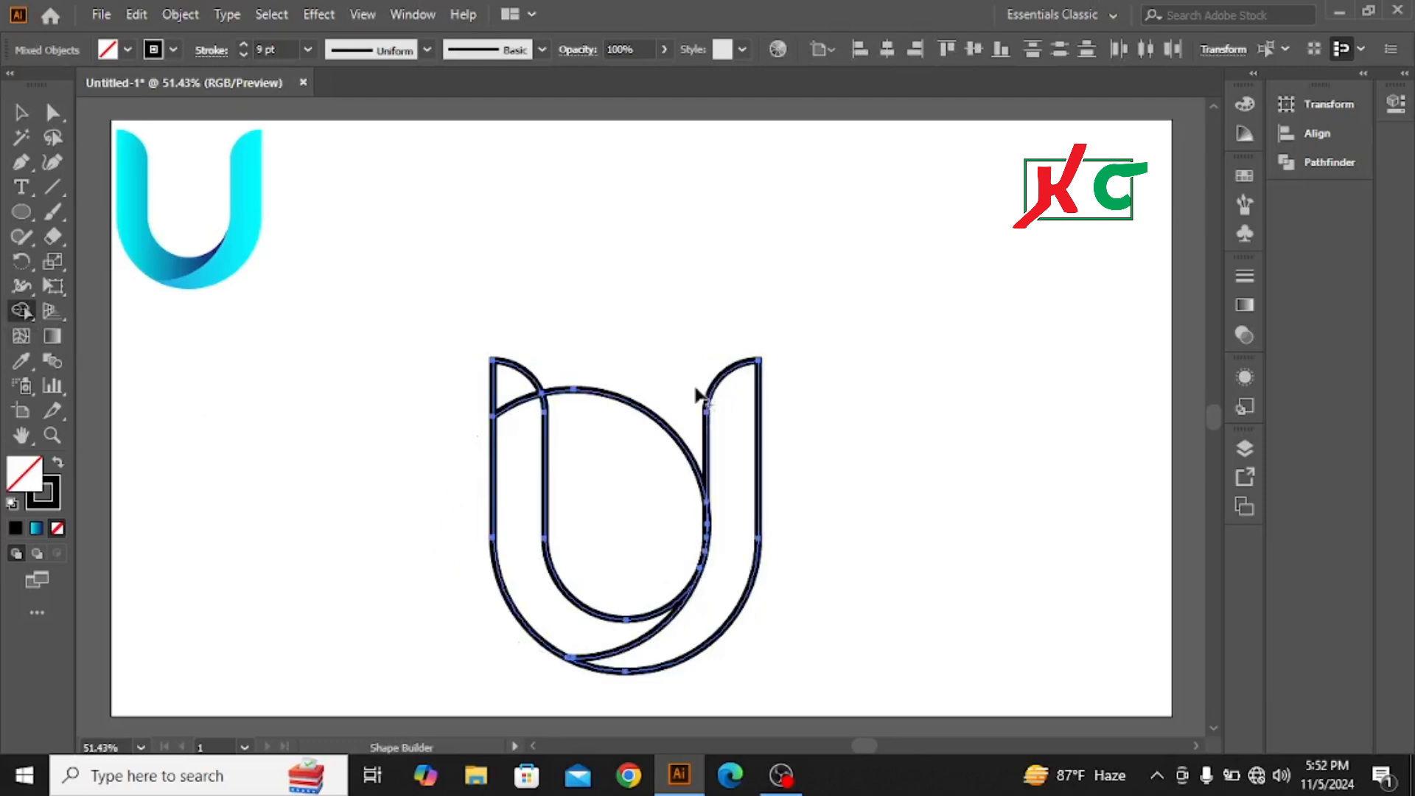
pyautogui.keyDown('alt'); pyautogui.click(640, 407); pyautogui.keyUp('alt')
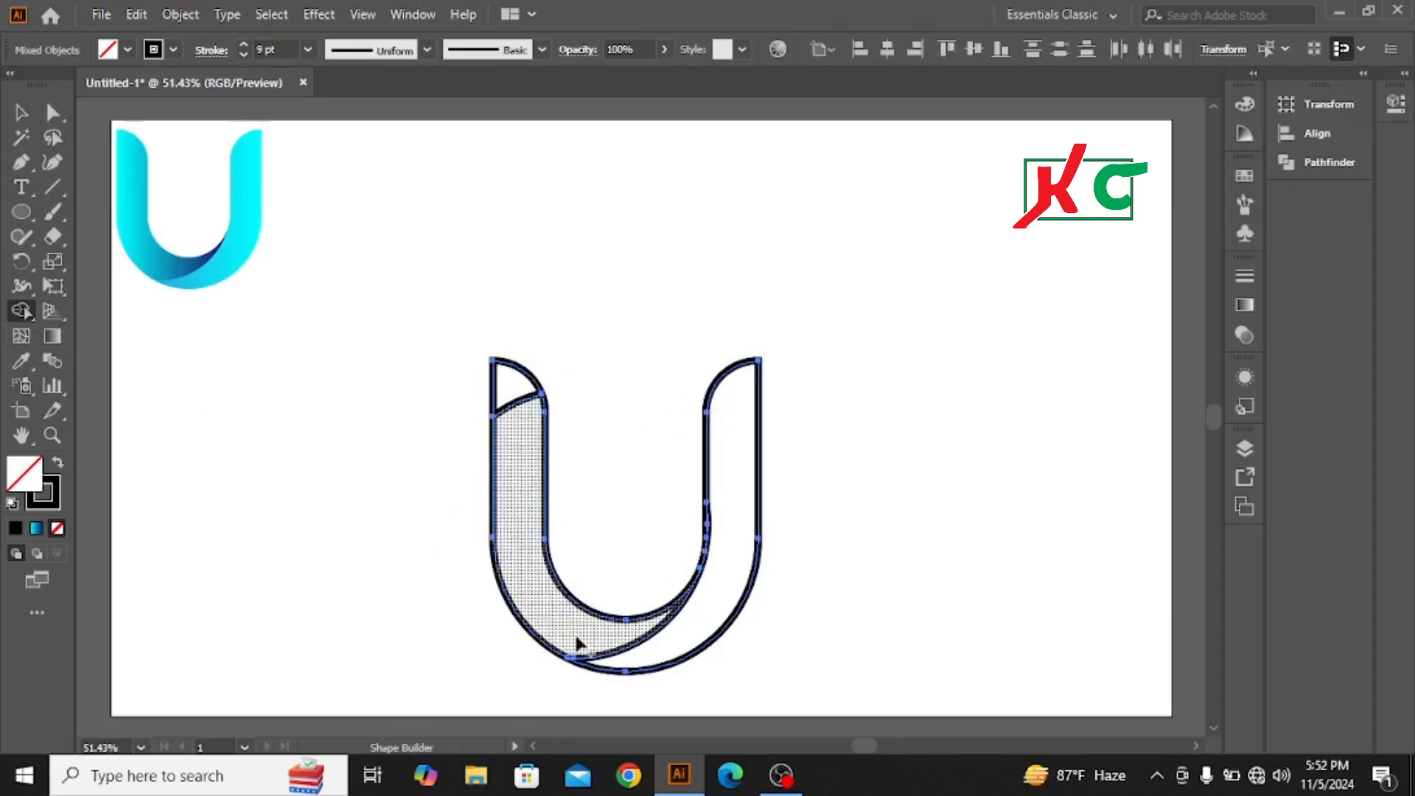
pyautogui.moveTo(520, 462); pyautogui.dragTo(509, 377)
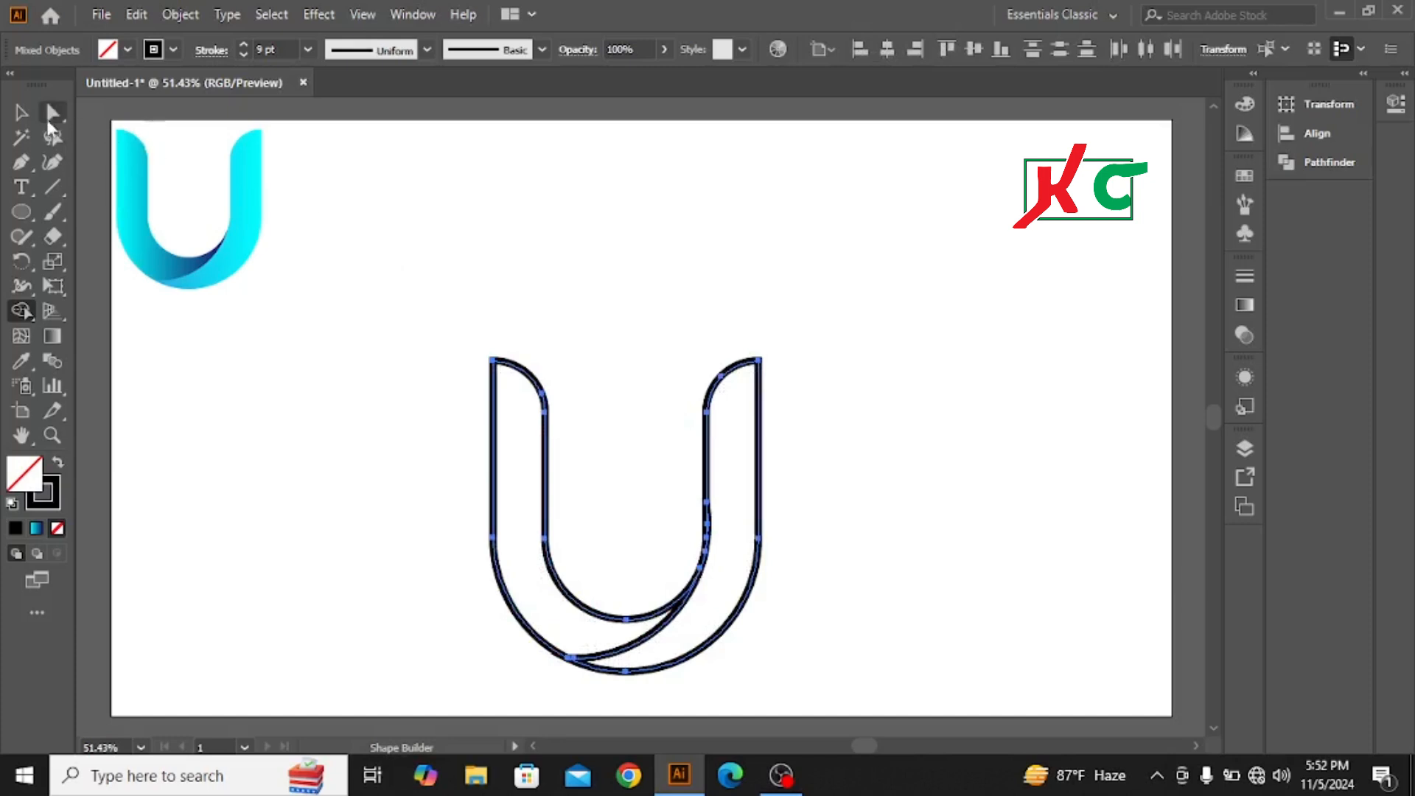
# Step: Fill all the pieces of the large U with the RGB Blue swatch
pyautogui.click(20, 112)
pyautogui.moveTo(385, 310); pyautogui.dragTo(980, 642)
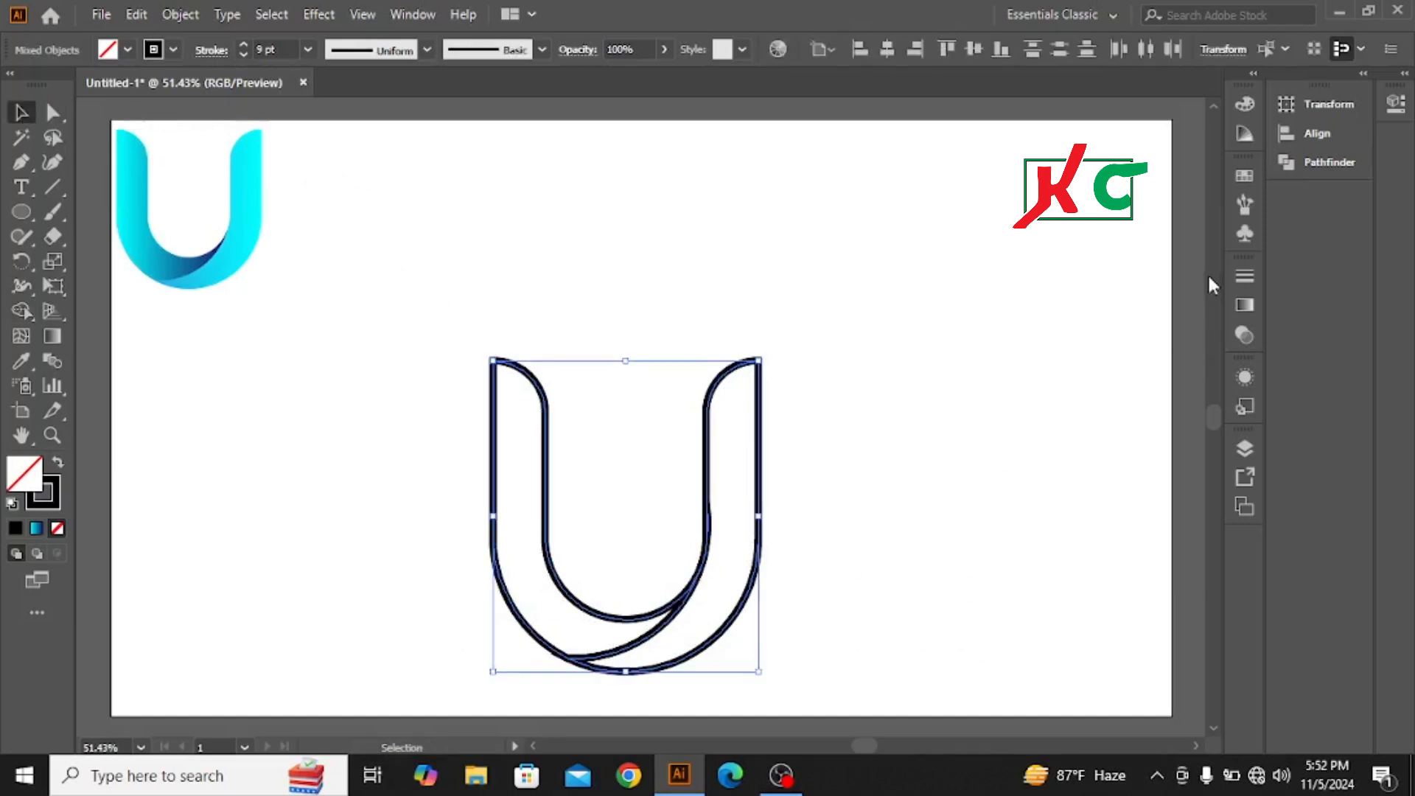
pyautogui.click(1246, 176)
pyautogui.click(1102, 230)
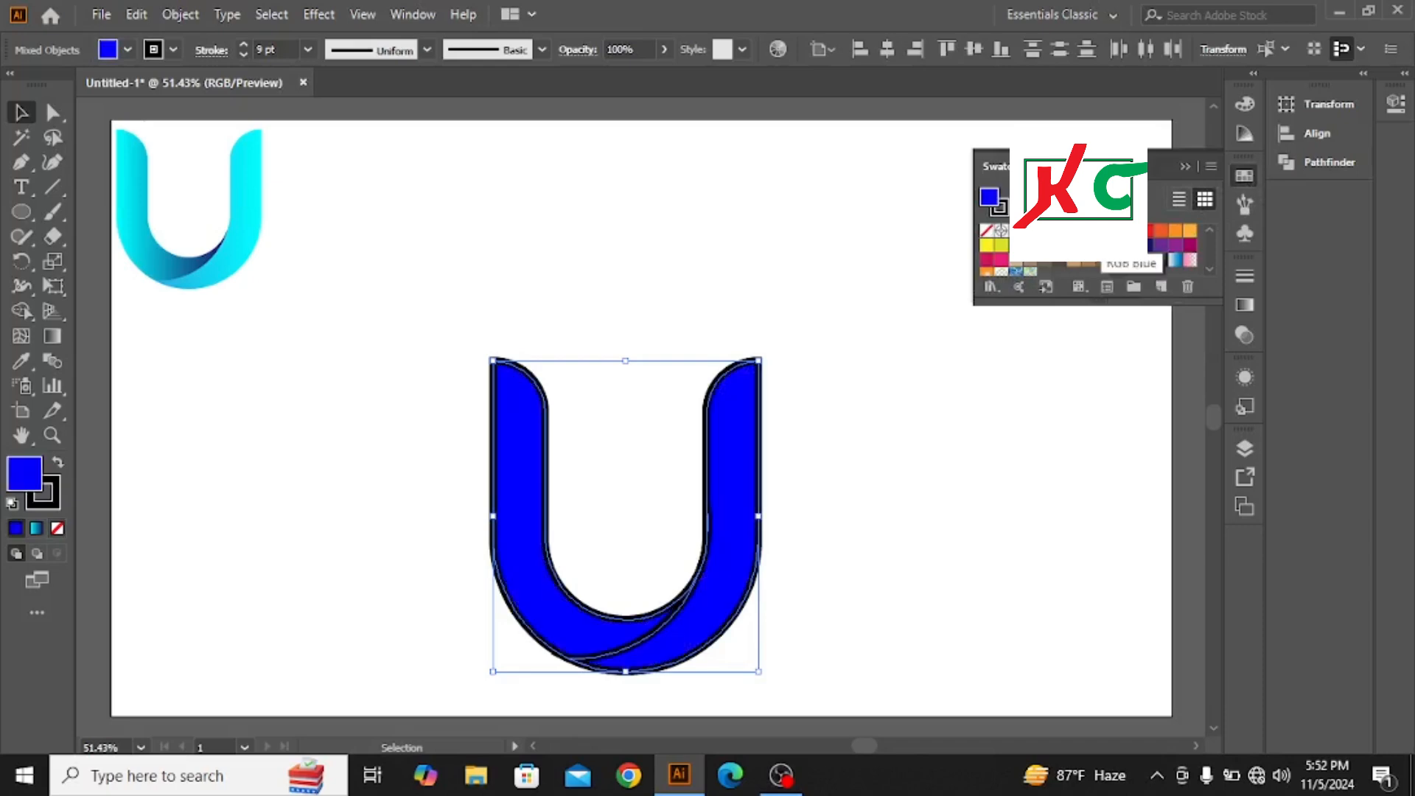
pyautogui.click(1186, 167)
pyautogui.click(767, 258)
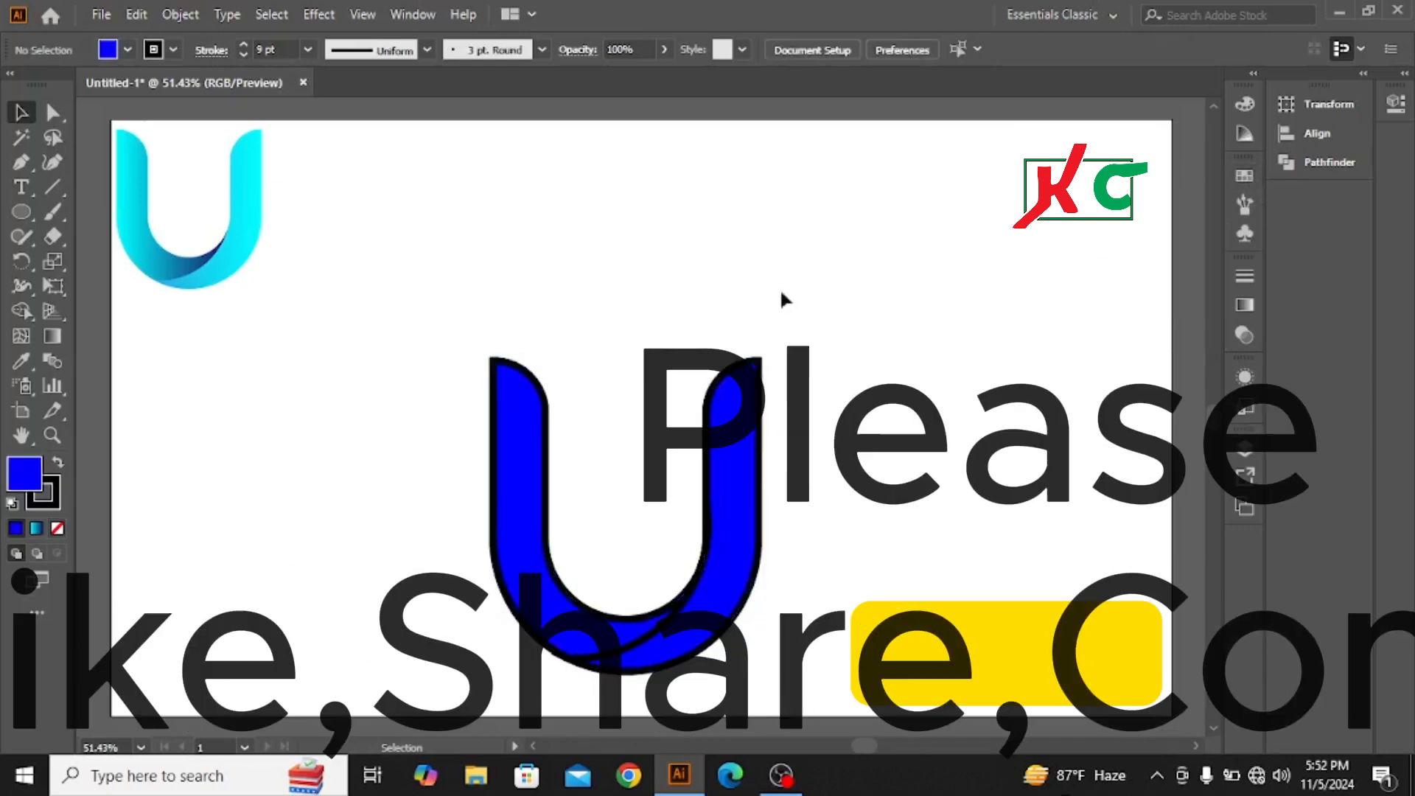
# Step: Remove the black stroke from all the pieces of the large U by setting it to None
pyautogui.moveTo(441, 335); pyautogui.dragTo(880, 595)
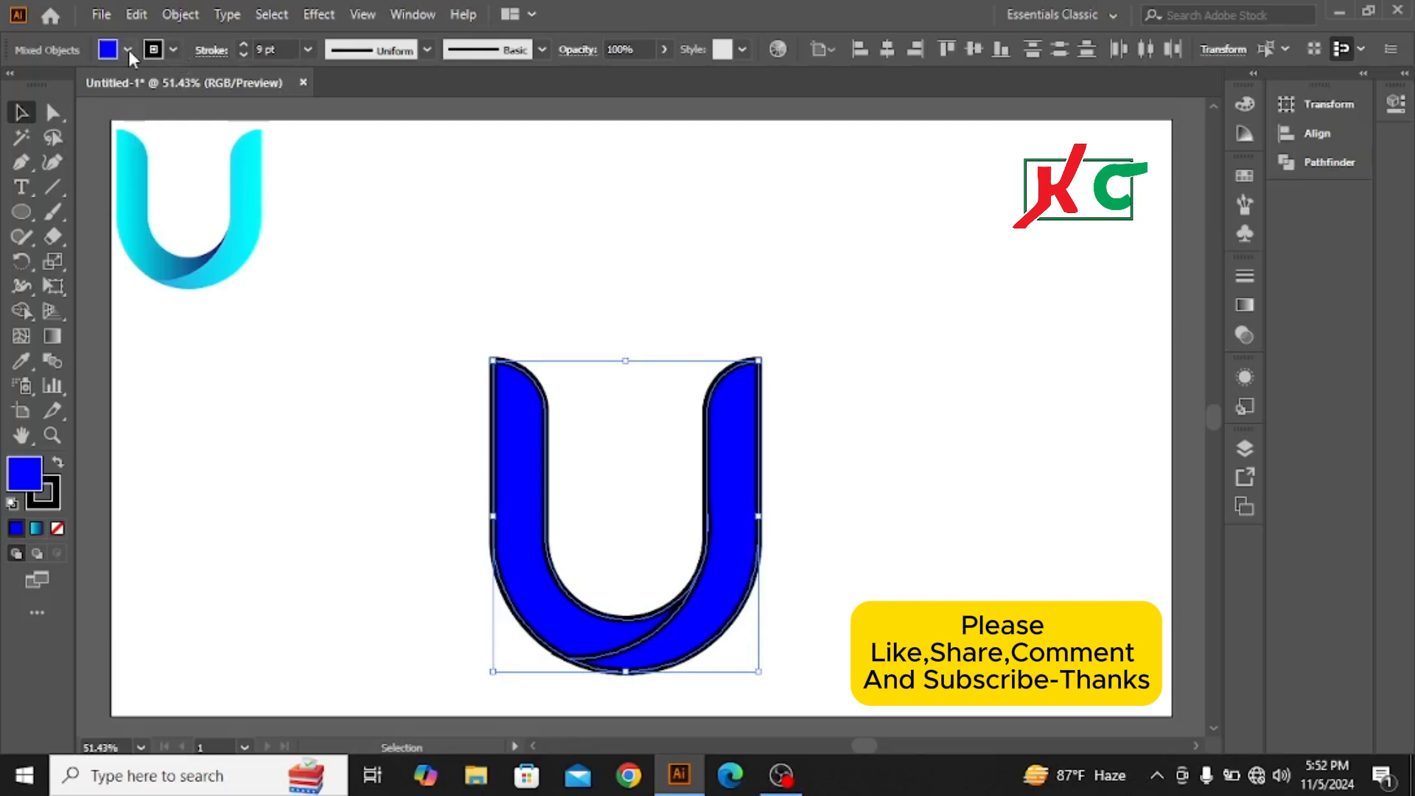
pyautogui.click(174, 50)
pyautogui.click(14, 85)
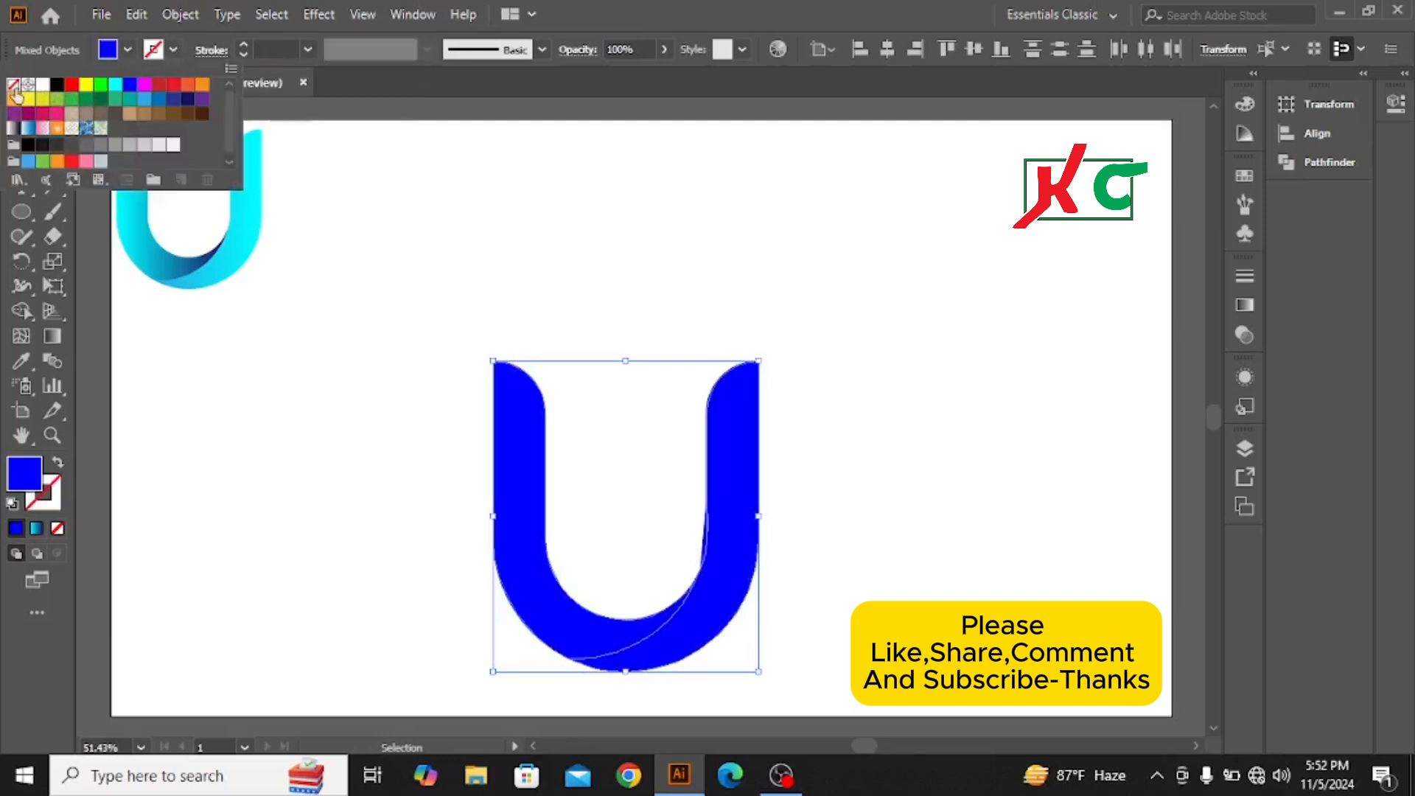